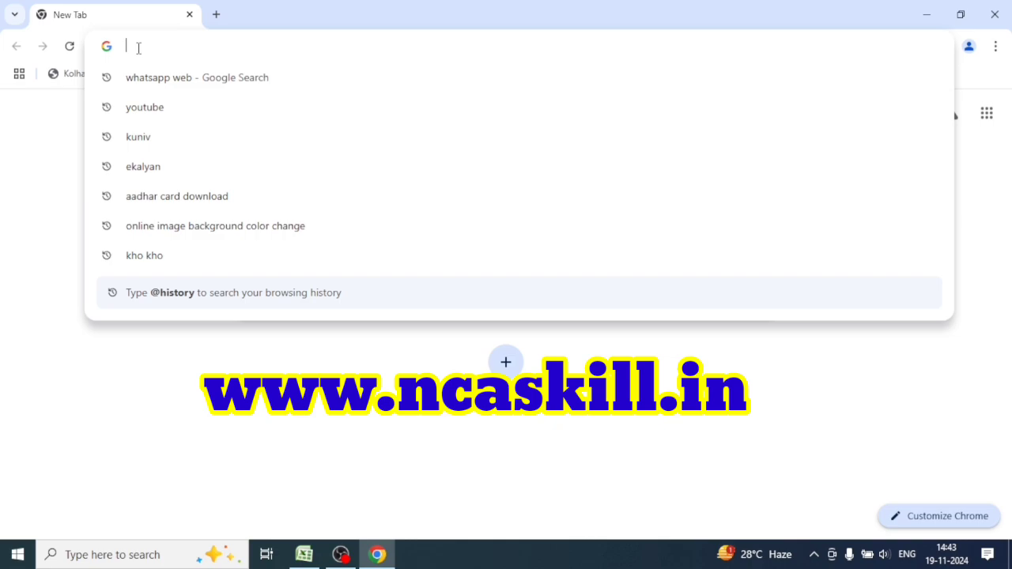
type("ww")
key("Right")
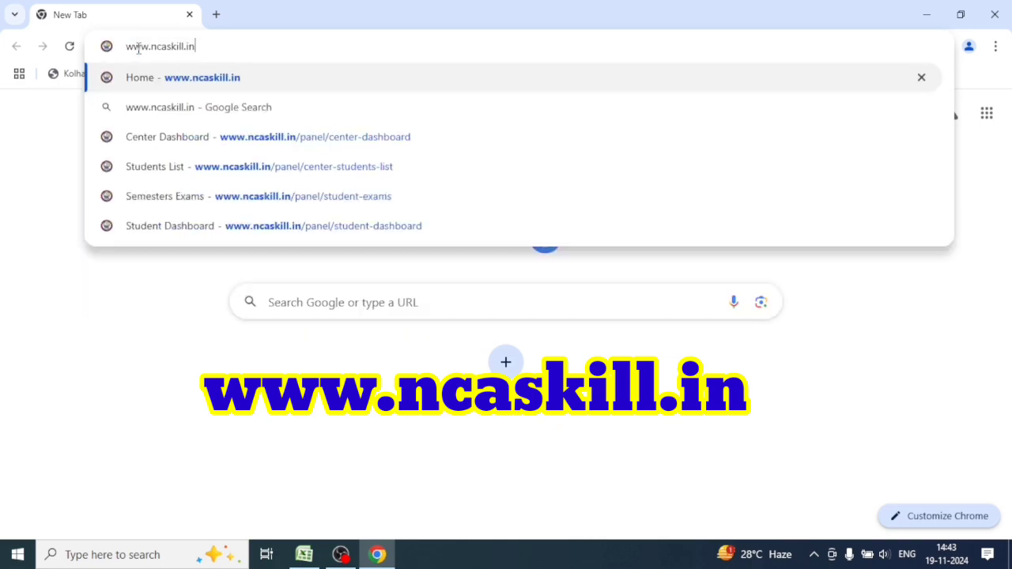
key("Return")
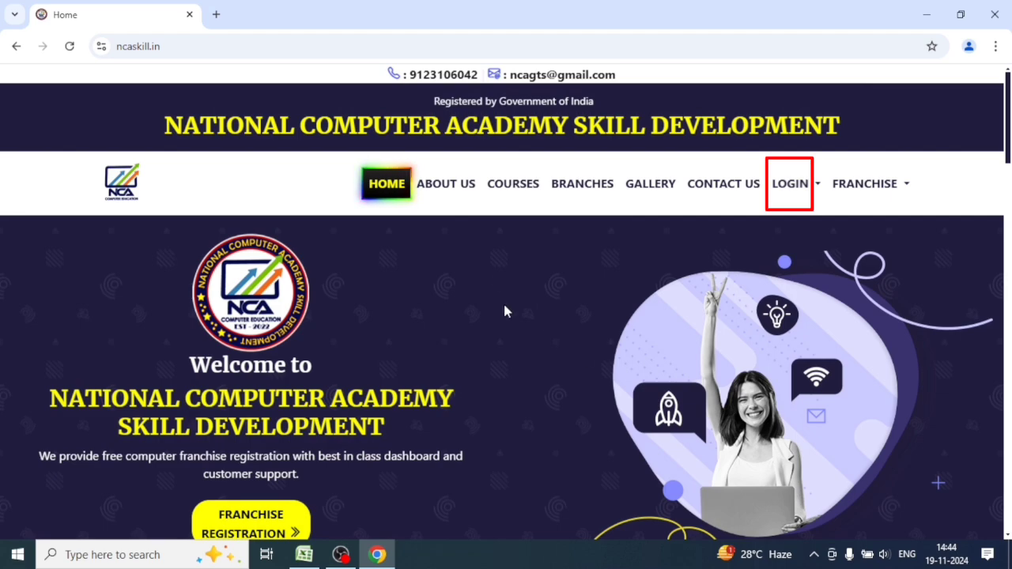
left_click(786, 186)
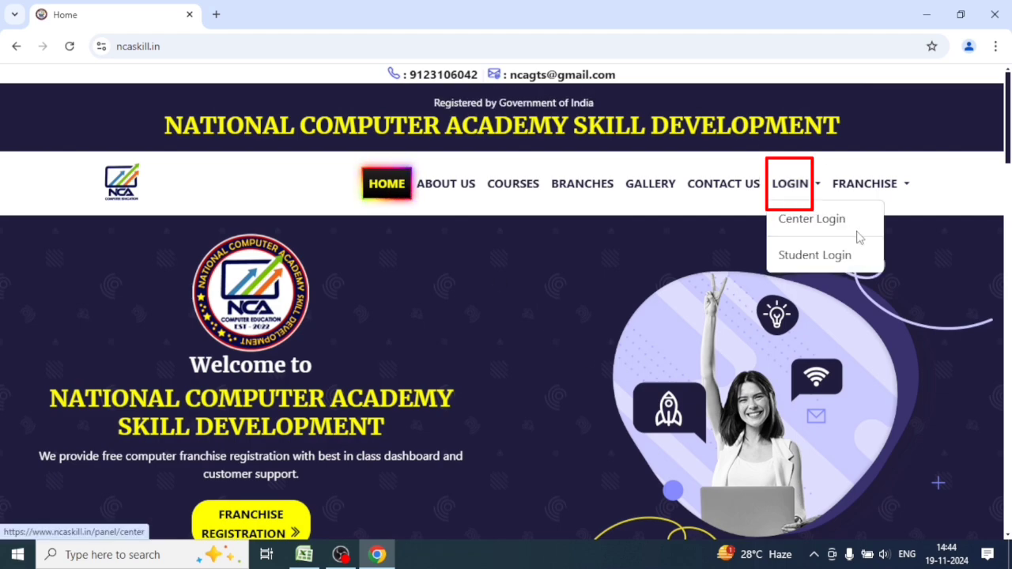
left_click(826, 228)
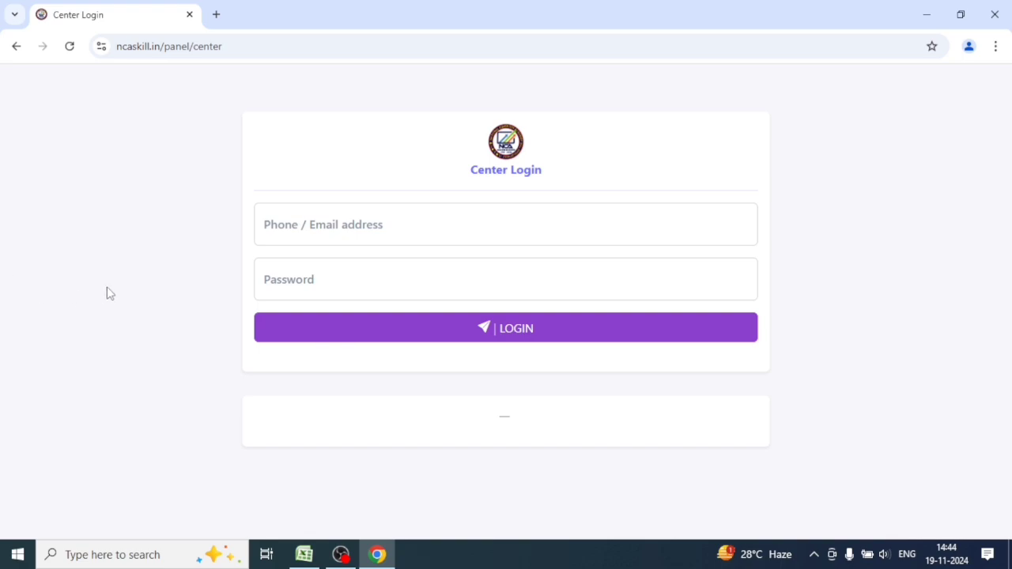
Log in with the center's e-mail address and account password.
left_click(339, 223)
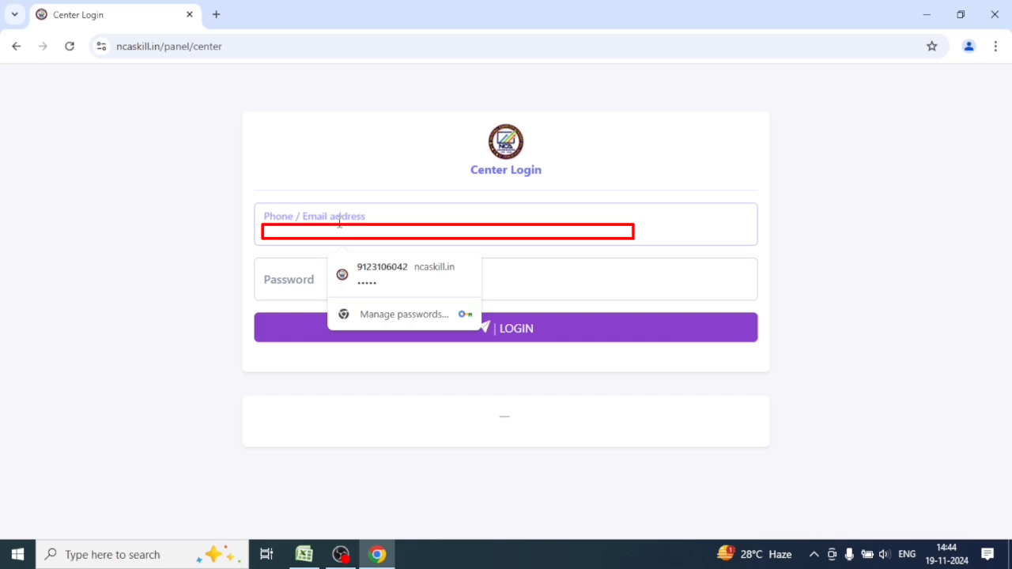
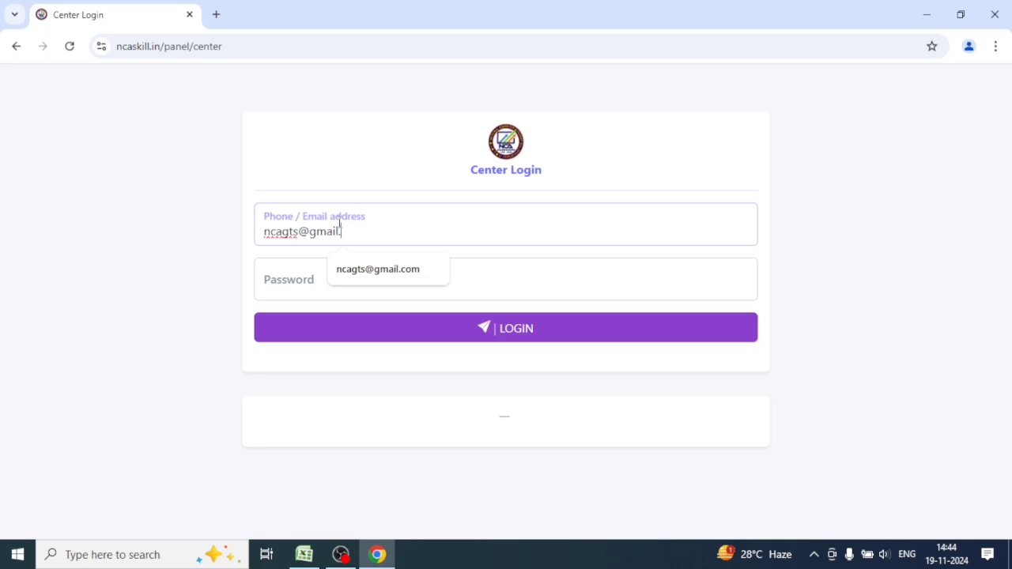
left_click(305, 276)
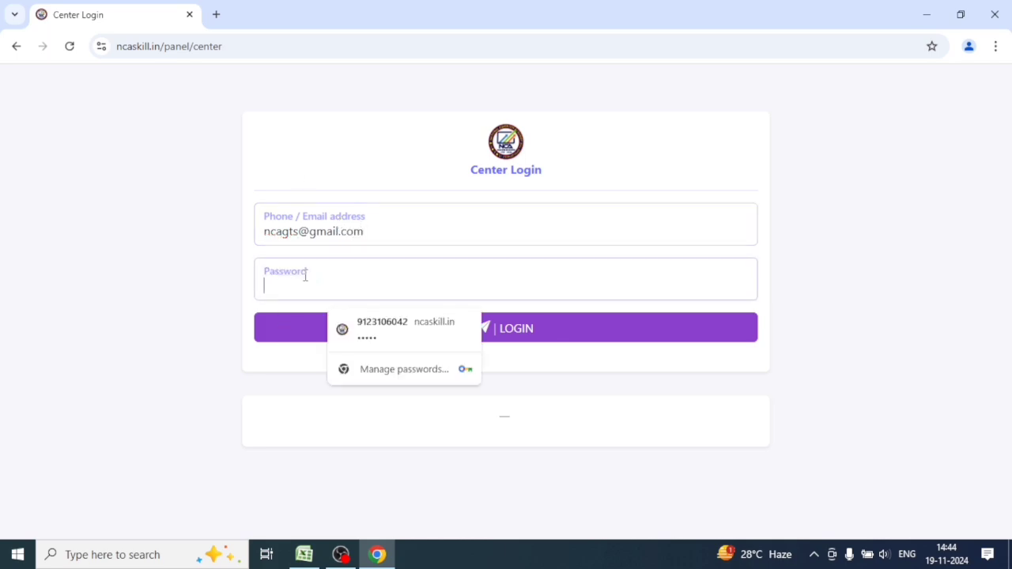
type("••")
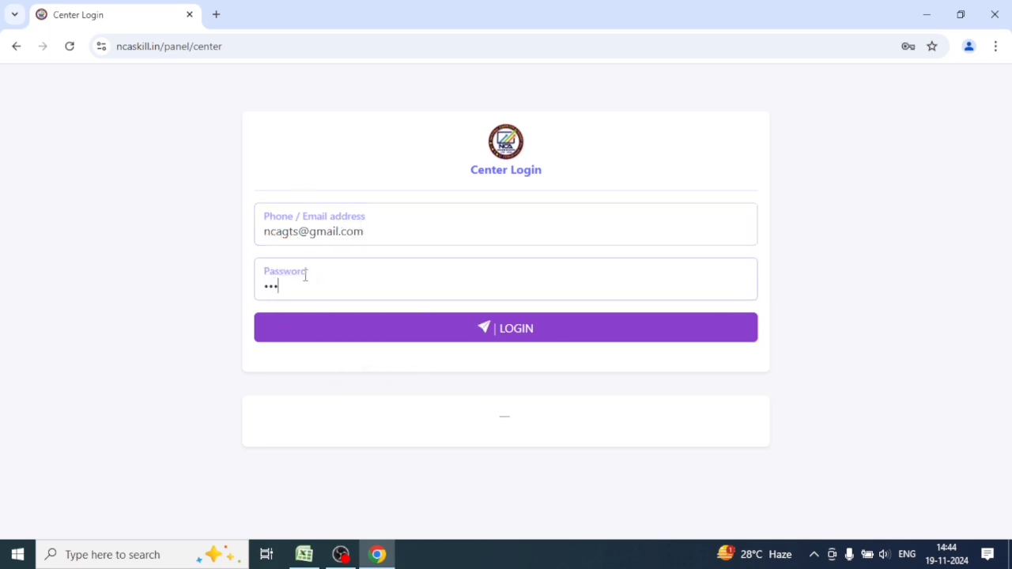
left_click(559, 338)
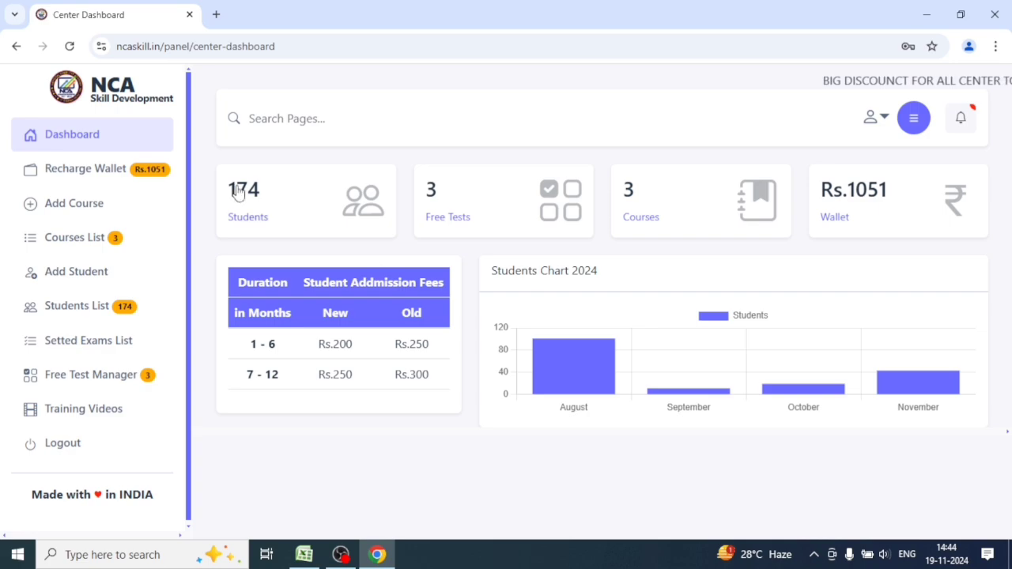
Page through the add-course catalogue to its second page, courses 11–16.
left_click(72, 208)
scroll(935, 383, "down", 9)
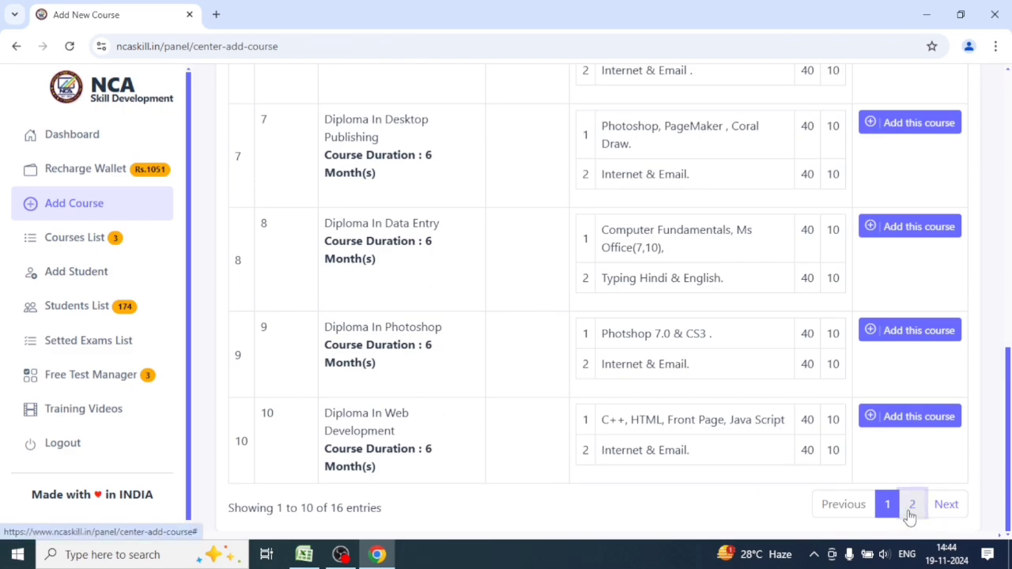
left_click(910, 514)
scroll(620, 230, "up", 2)
scroll(621, 230, "up", 5)
scroll(872, 325, "down", 2)
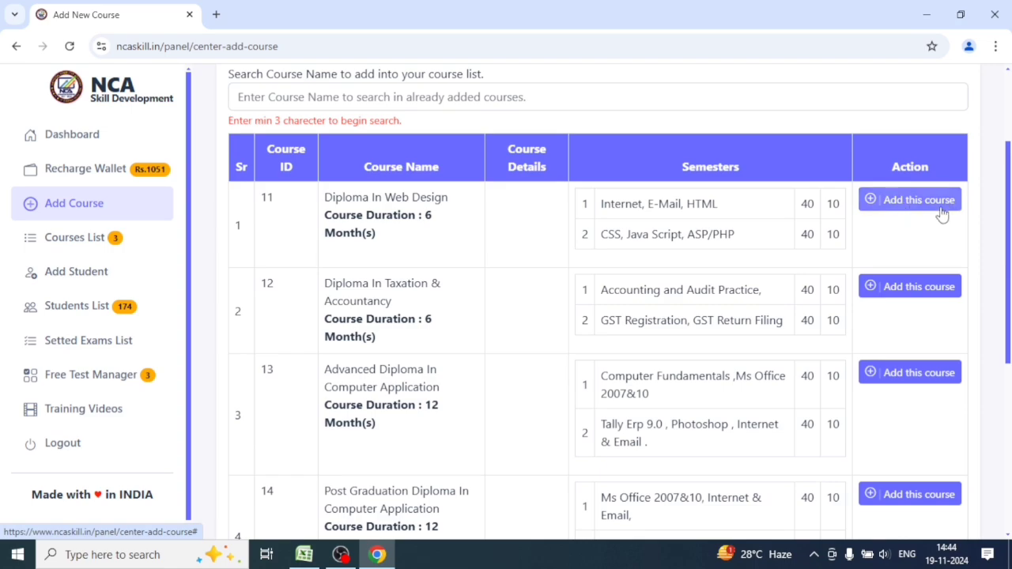
Bring up the center's own Courses List.
left_click(930, 208)
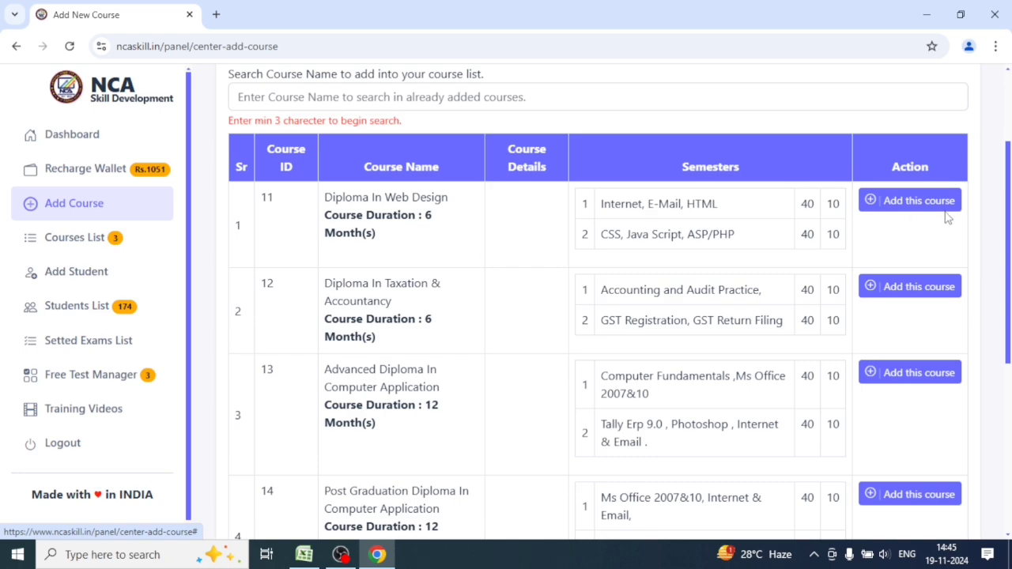
scroll(609, 467, "down", 5)
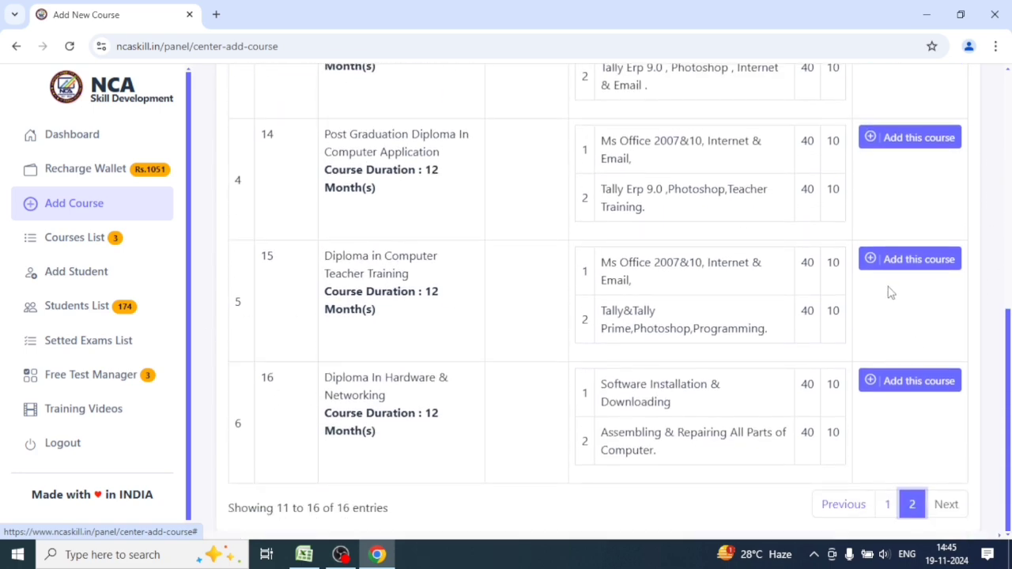
left_click(102, 247)
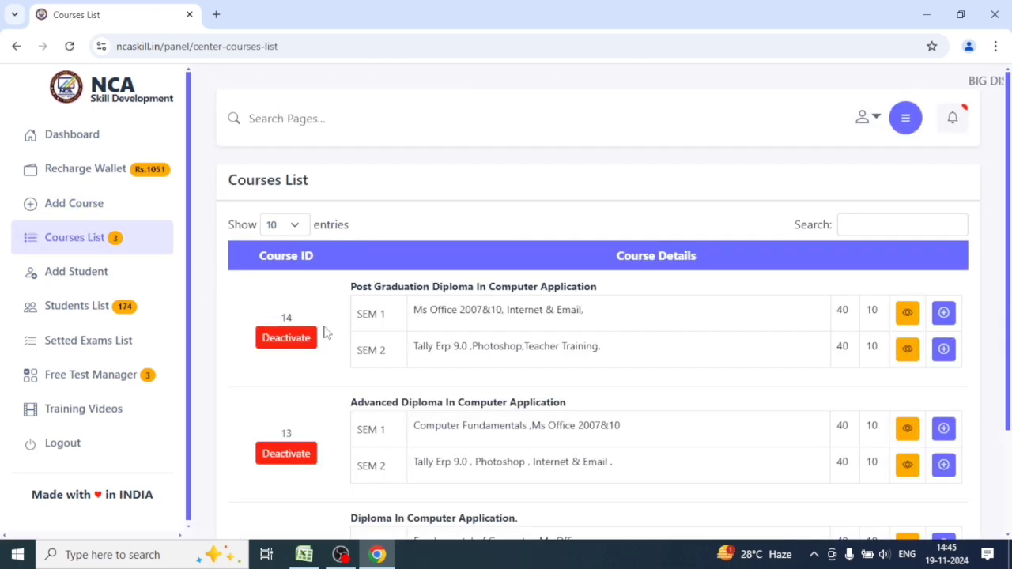
Revisit the catalogue, then scroll the Courses List through courses 14, 13 and 5.
left_click(66, 209)
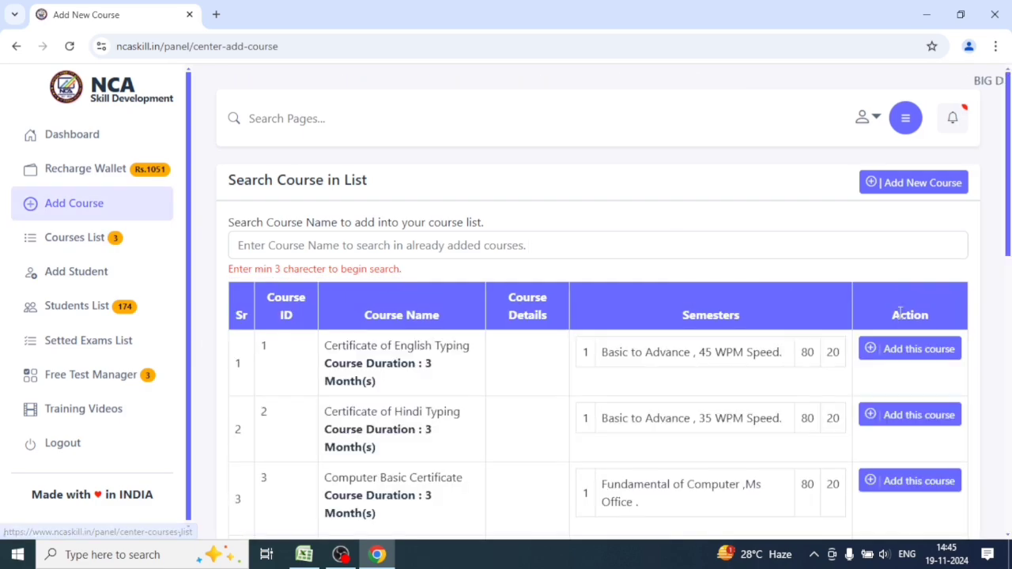
left_click(87, 240)
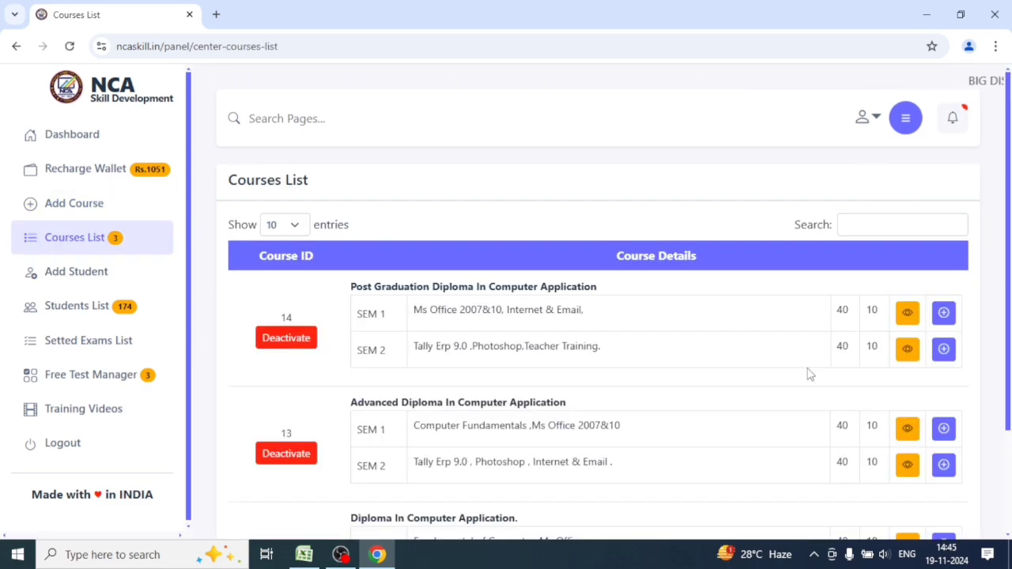
scroll(809, 374, "down", 2)
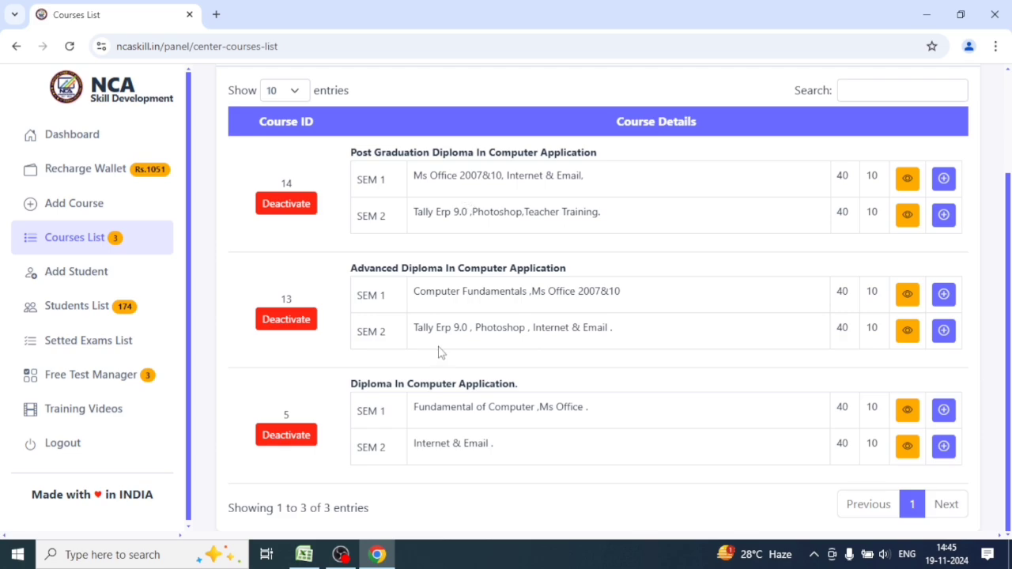
Return to the course catalogue and switch it to page 2, courses 11–16.
left_click(100, 205)
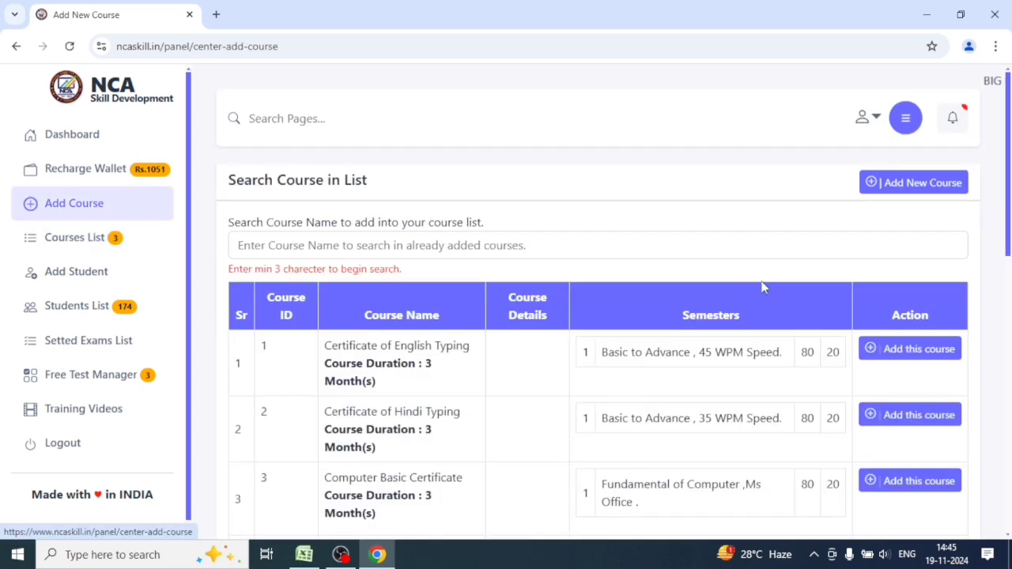
scroll(651, 390, "down", 2)
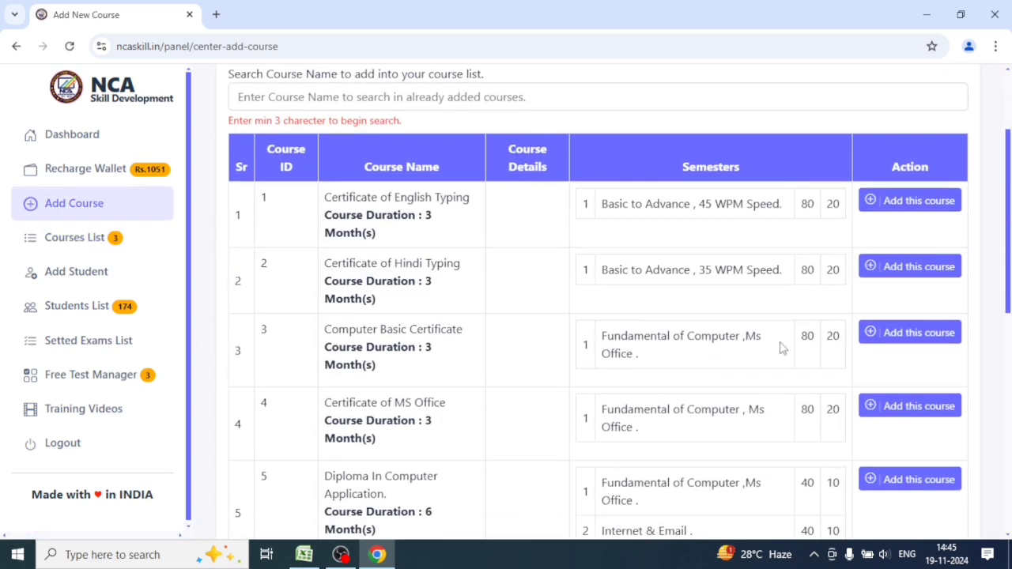
scroll(782, 347, "down", 1)
scroll(894, 204, "up", 3)
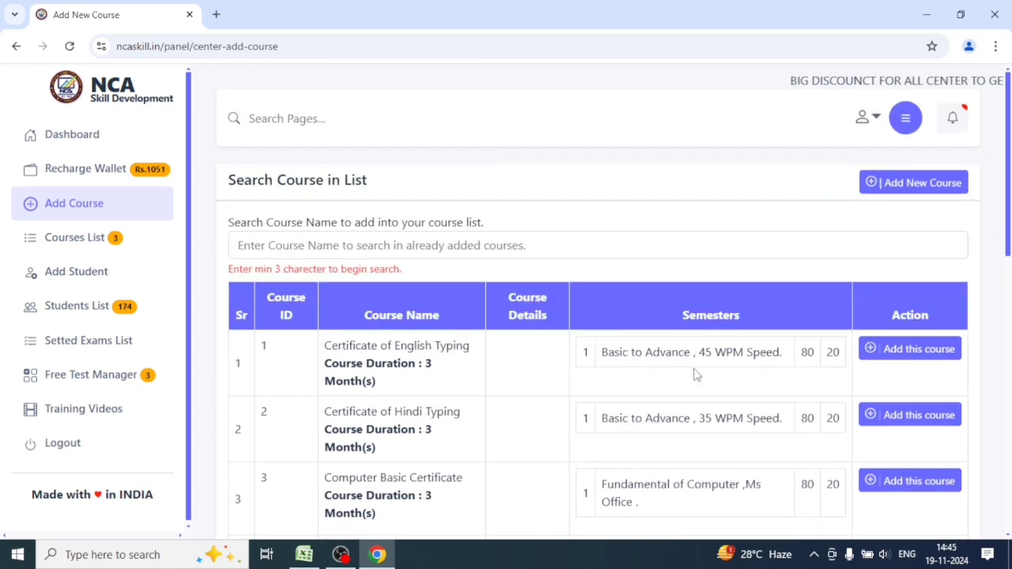
scroll(686, 388, "down", 9)
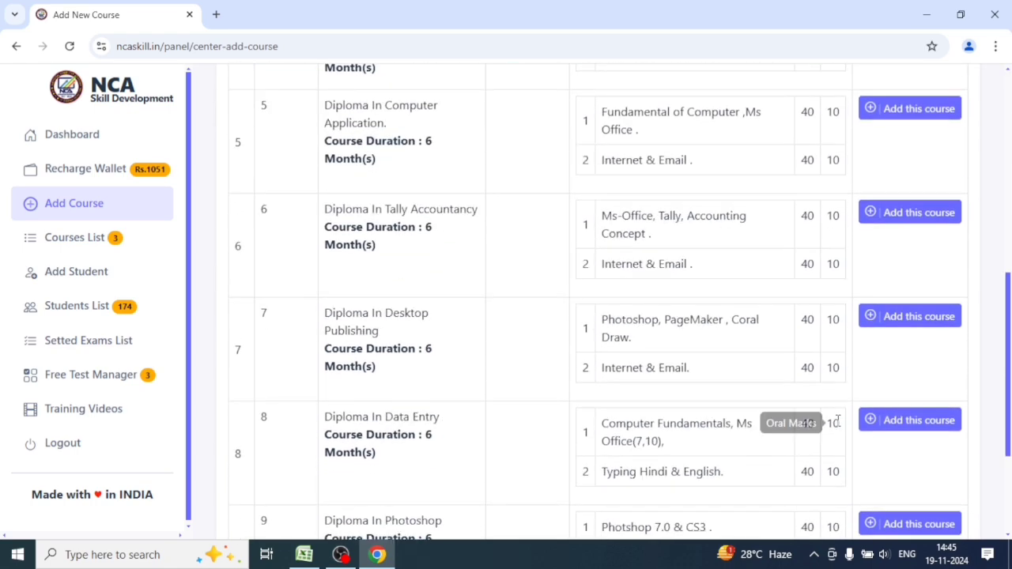
left_click(911, 504)
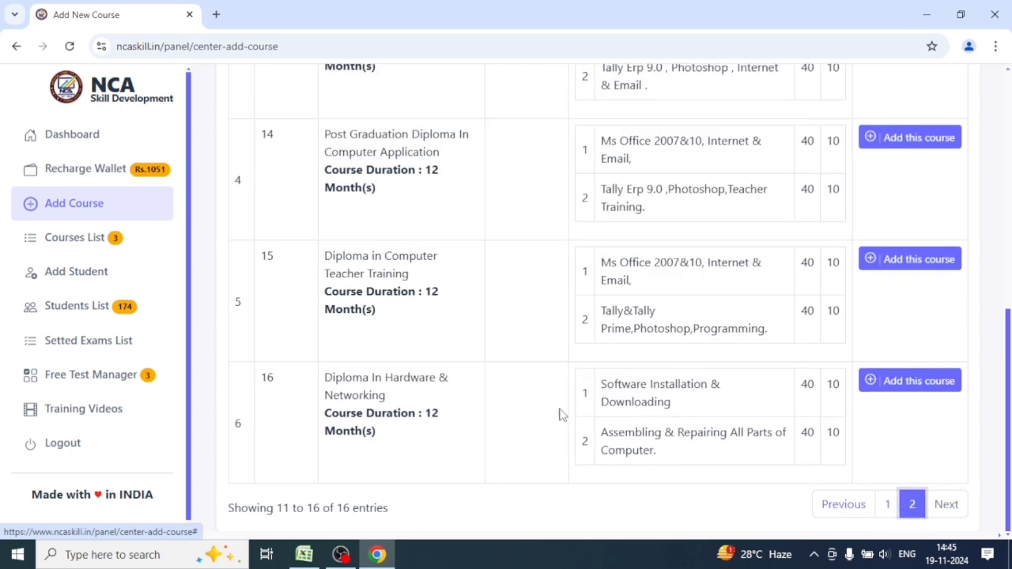
scroll(520, 350, "up", 8)
scroll(531, 413, "down", 2)
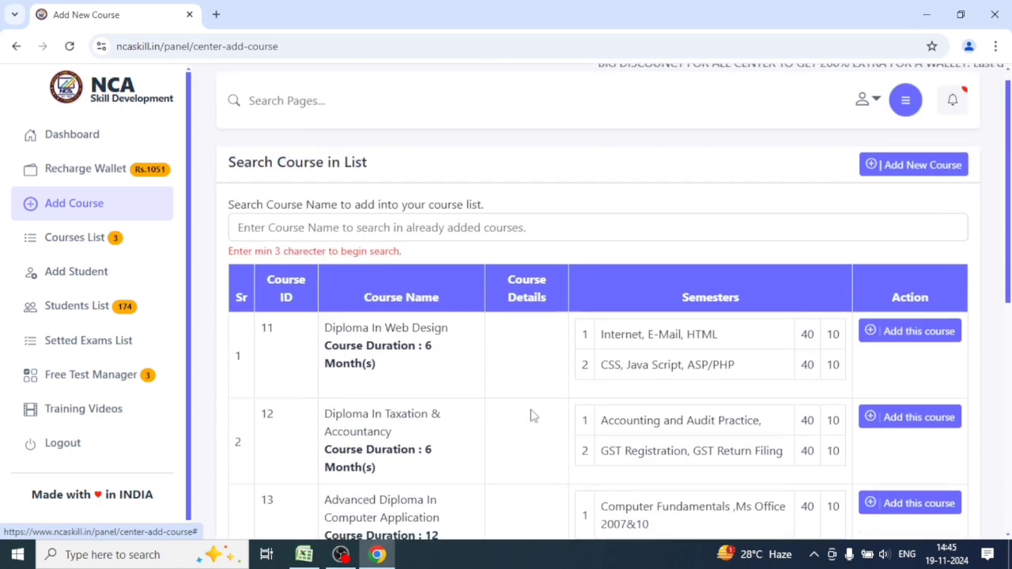
scroll(655, 350, "up", 2)
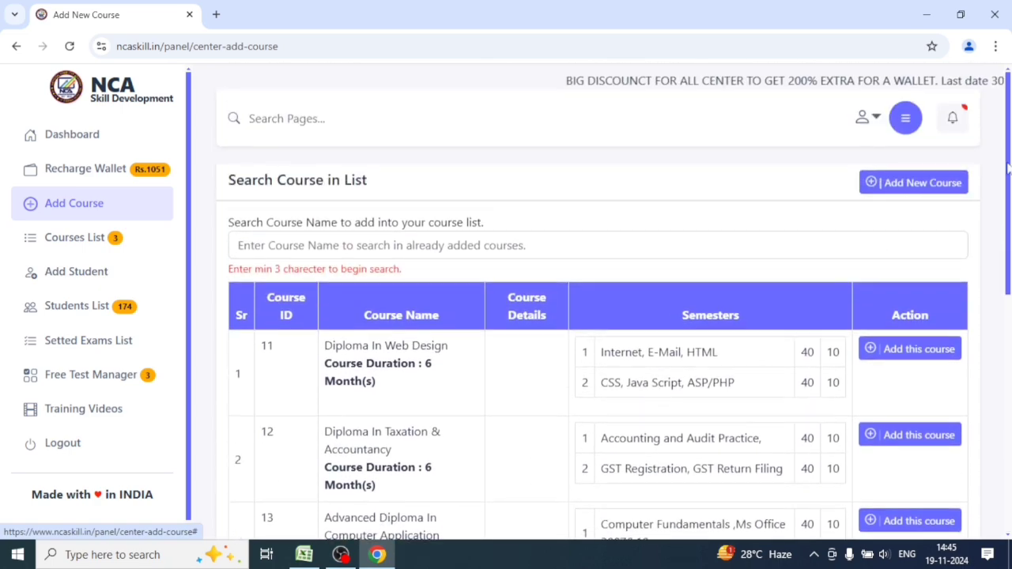
Open the Add New Course form and set the duration type to Month(s).
left_click(897, 188)
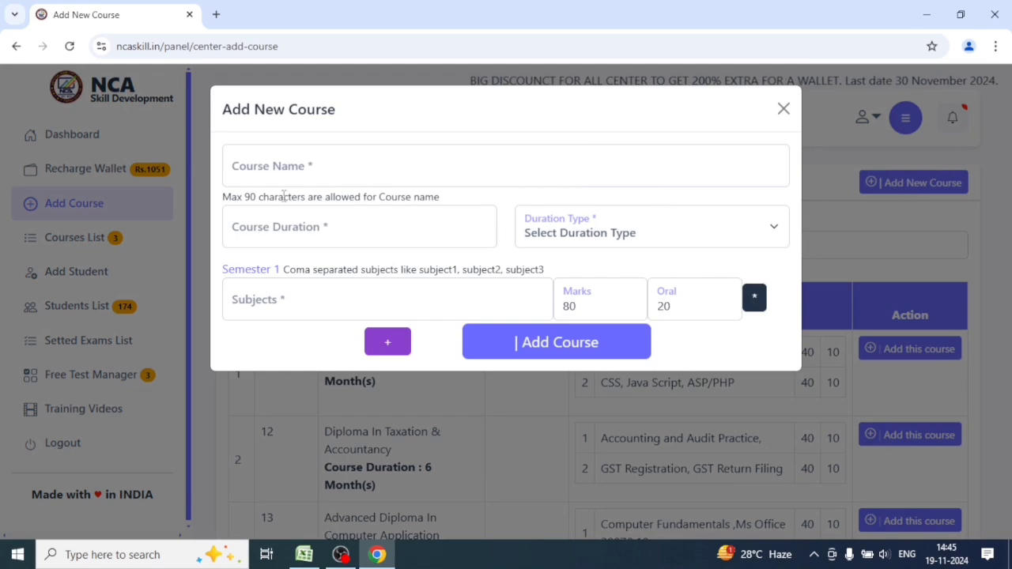
left_click(325, 170)
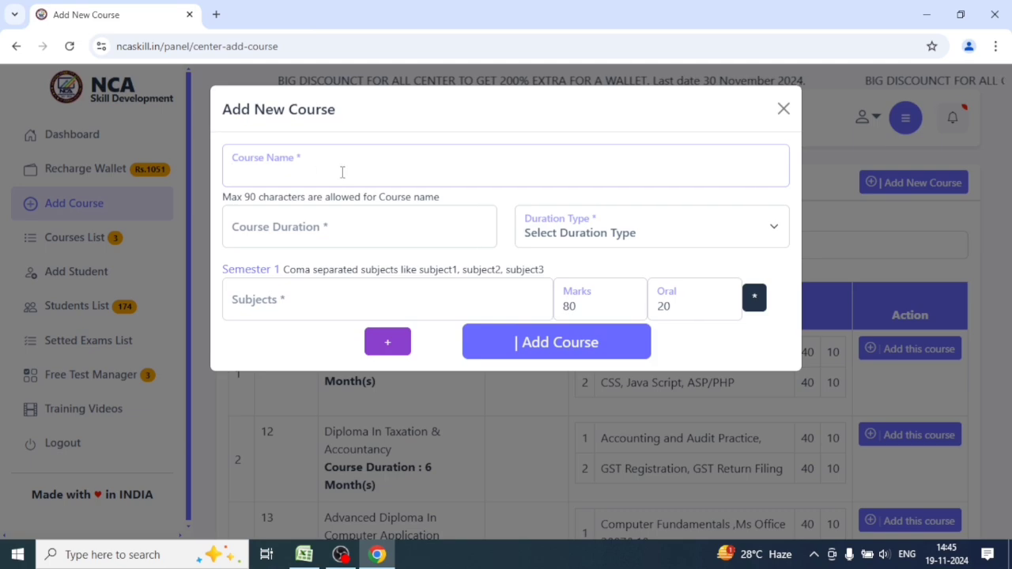
left_click(315, 228)
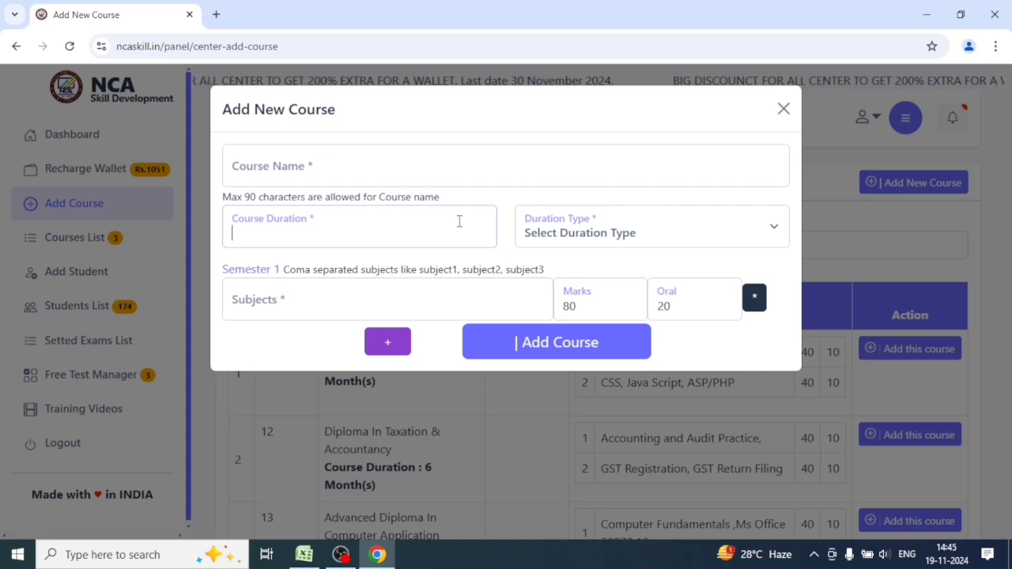
left_click(634, 245)
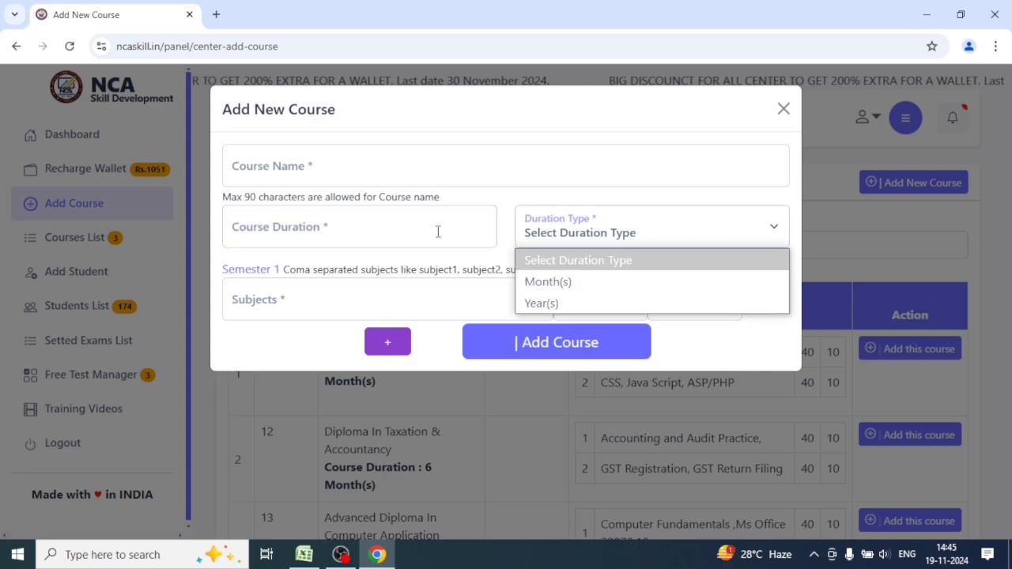
left_click(314, 230)
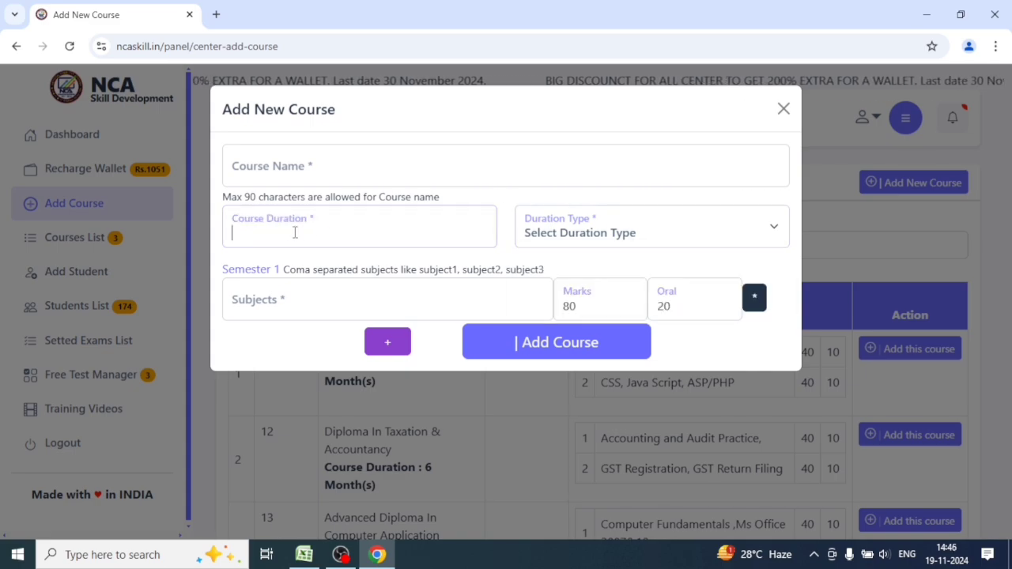
left_click(653, 235)
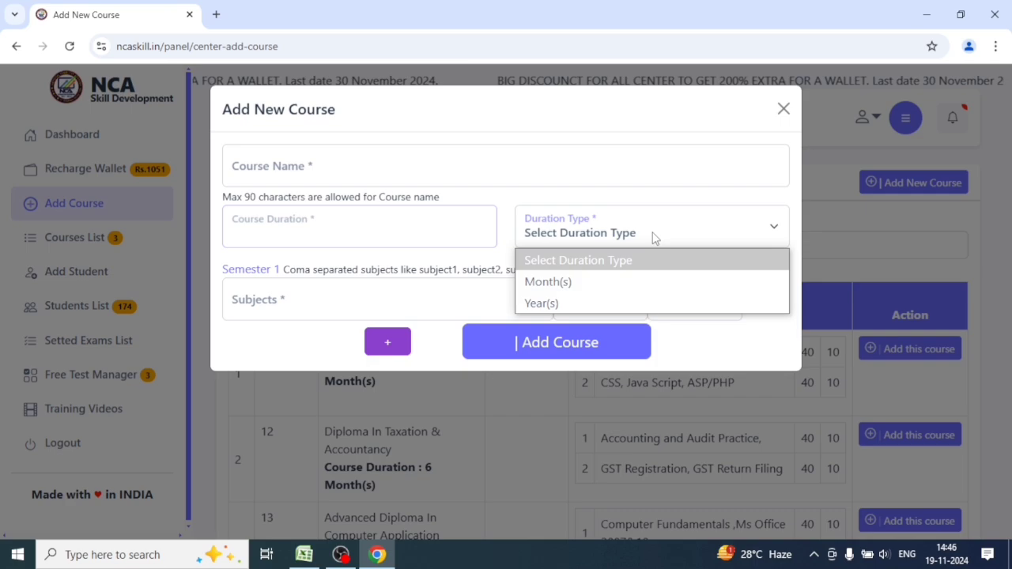
left_click(566, 284)
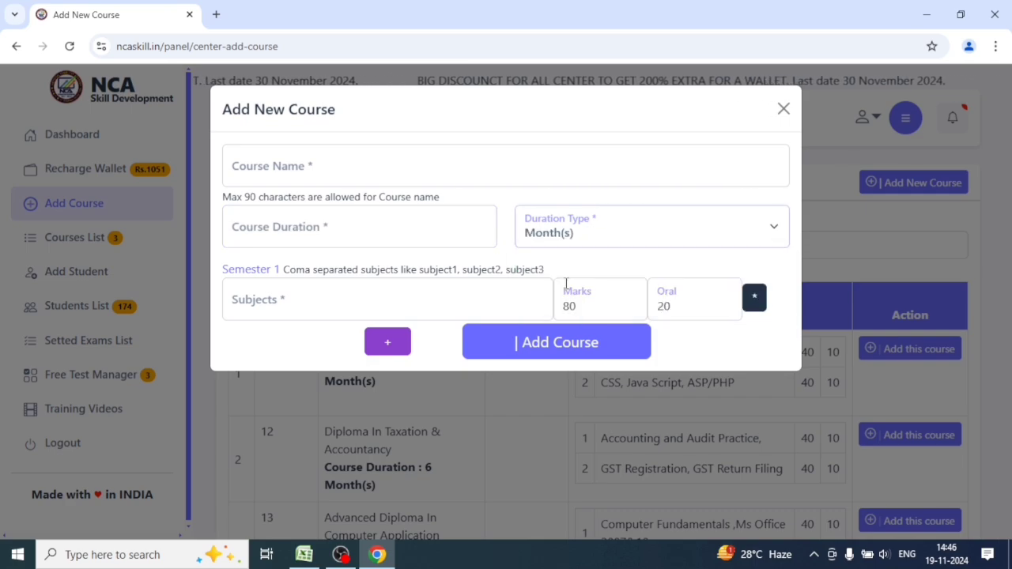
Add a Semester 2 row, try both subjects fields, then close the form unsaved.
left_click(281, 300)
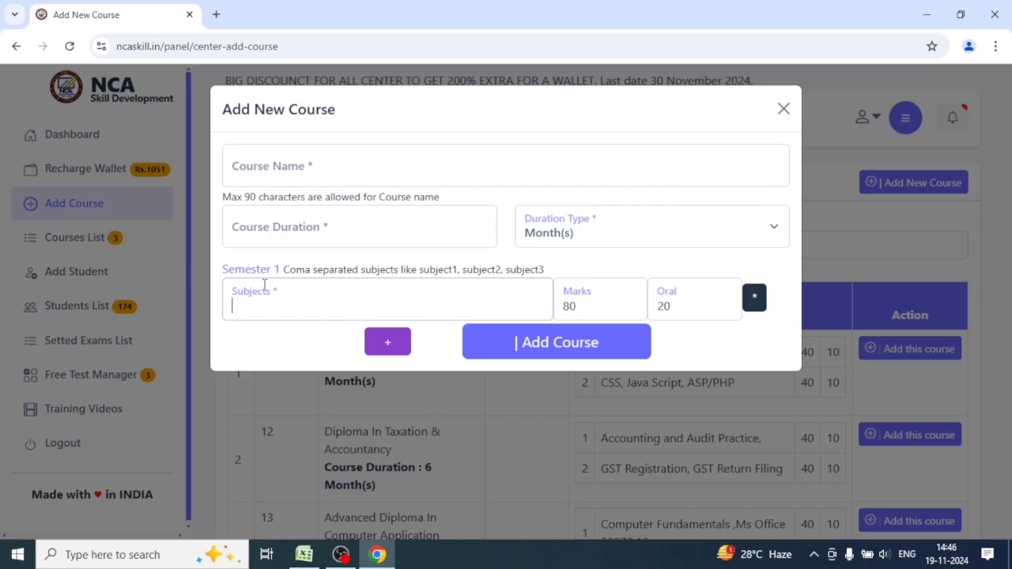
left_click(391, 348)
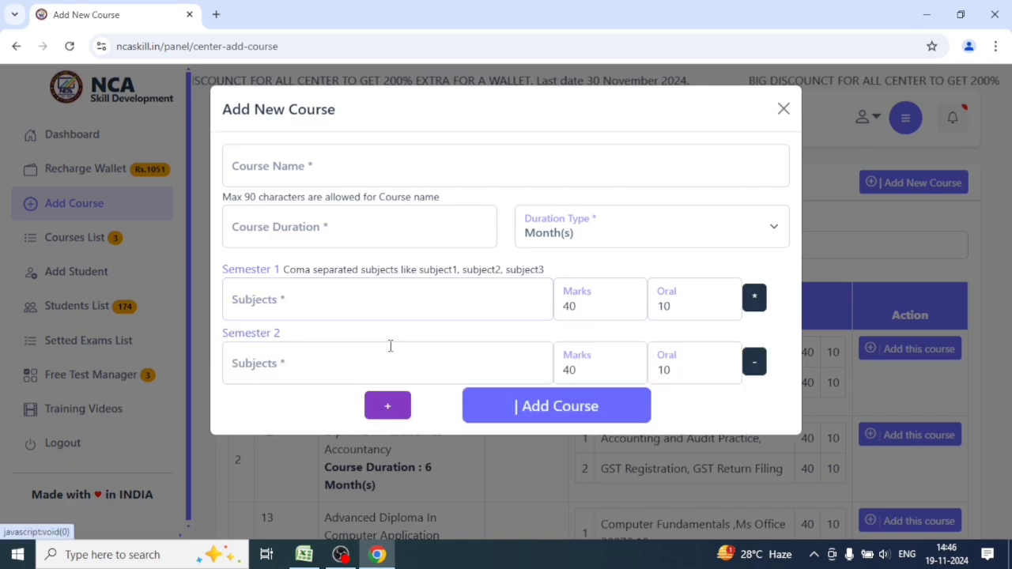
left_click(297, 353)
left_click(296, 311)
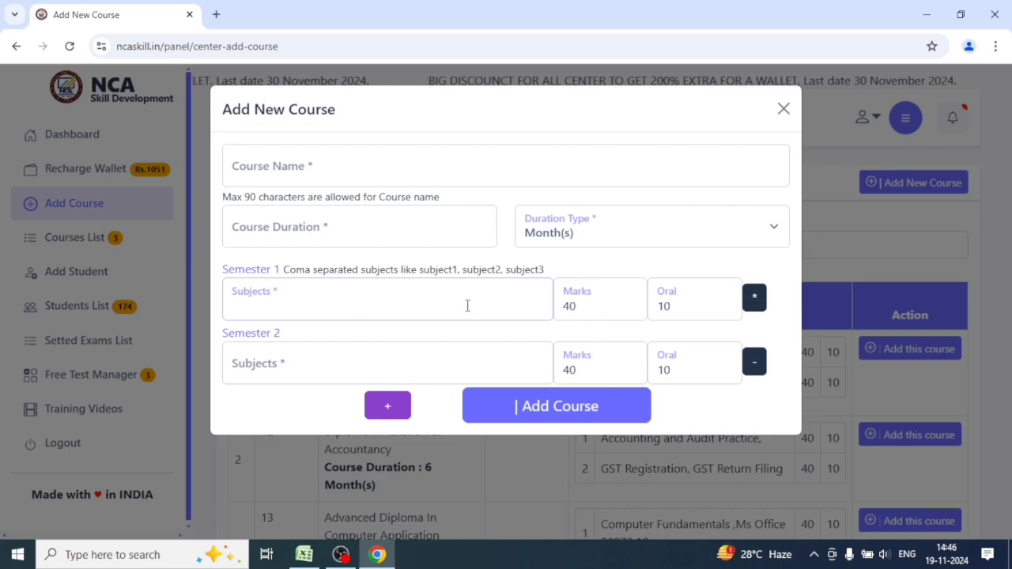
left_click(268, 365)
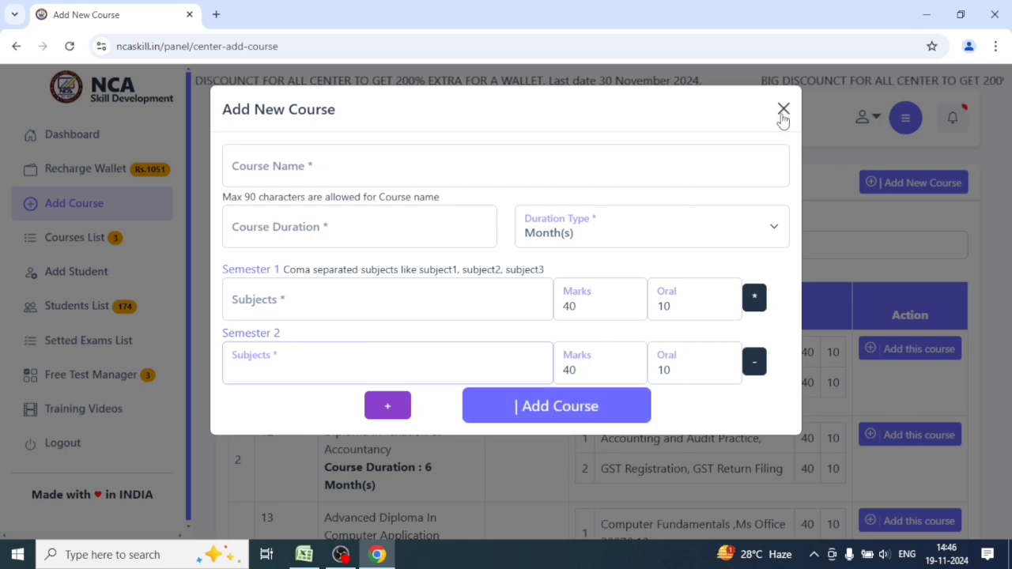
left_click(783, 111)
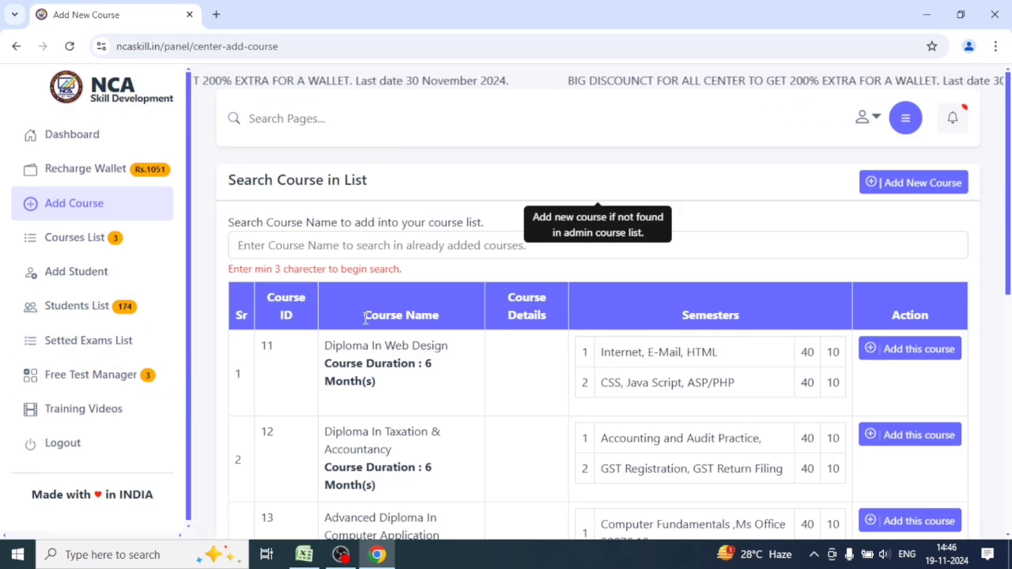
Pass through the Courses List to the Recharge Wallet page.
left_click(103, 245)
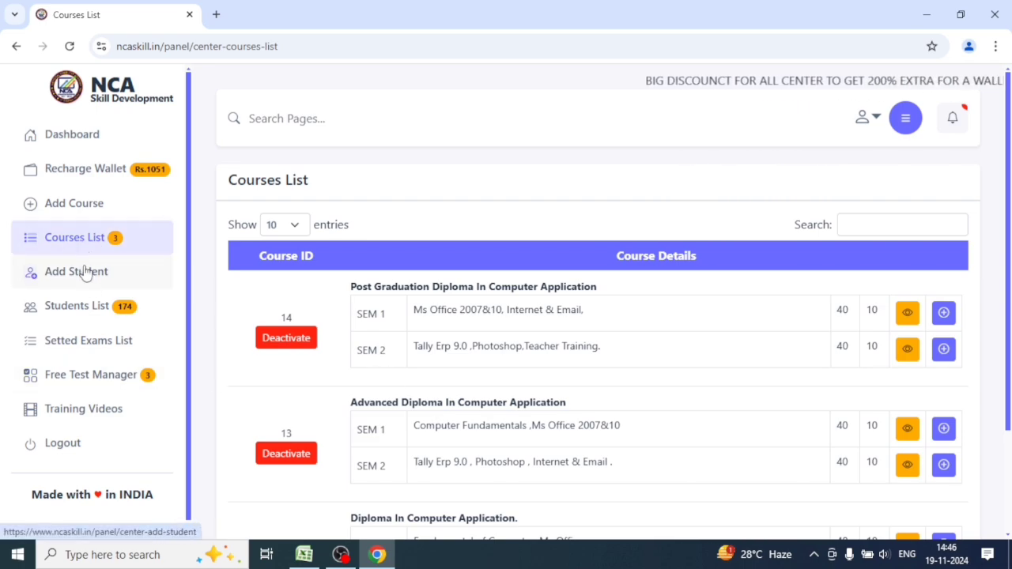
left_click(74, 174)
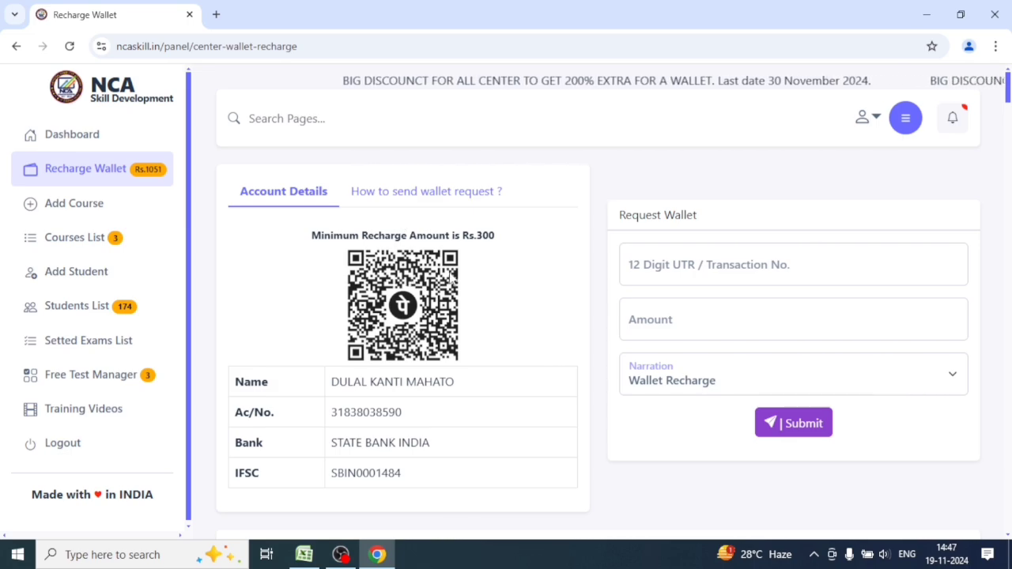
left_click(733, 269)
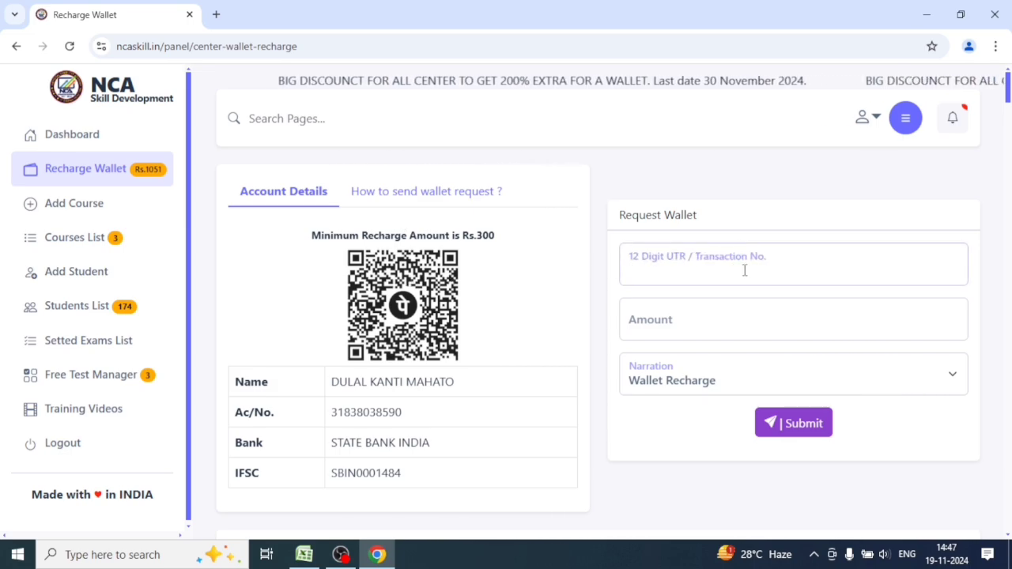
left_click(693, 309)
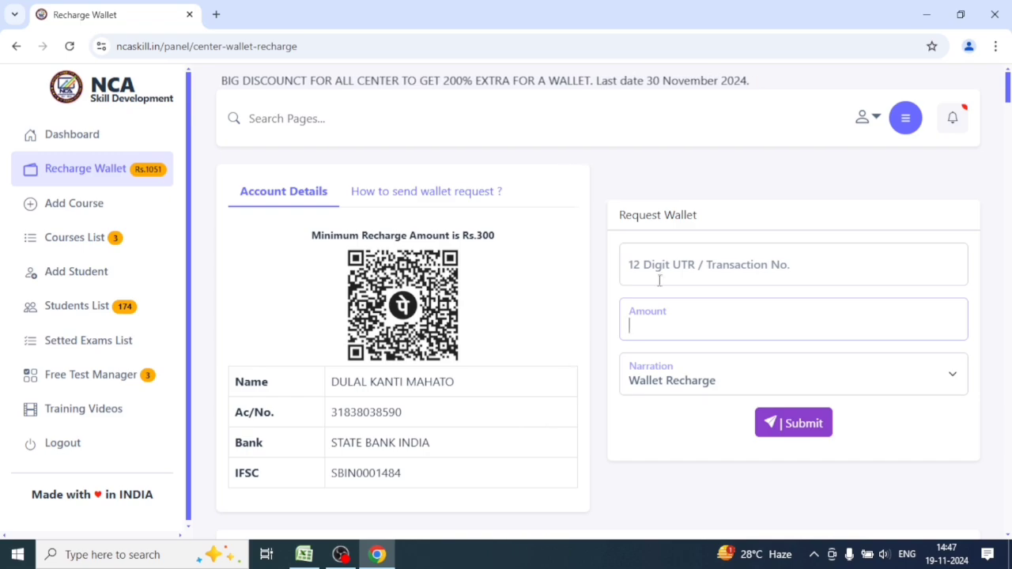
left_click(763, 265)
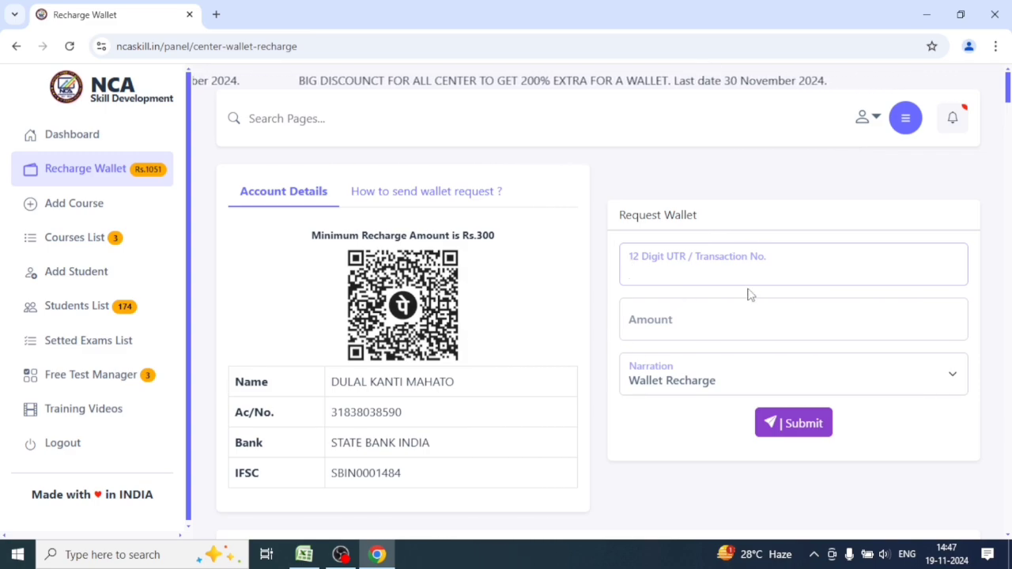
left_click(684, 319)
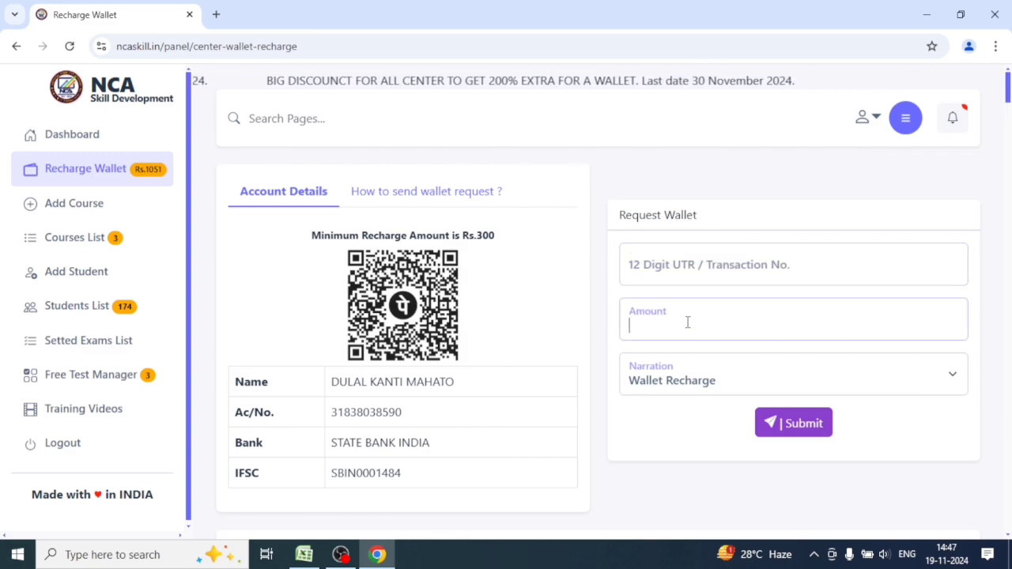
left_click(688, 389)
left_click(711, 404)
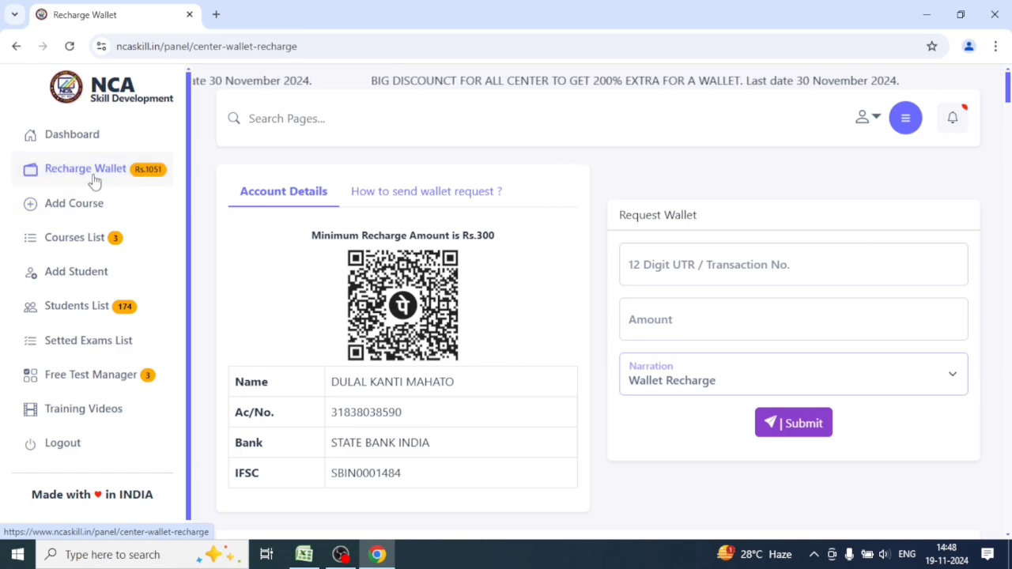
left_click(130, 183)
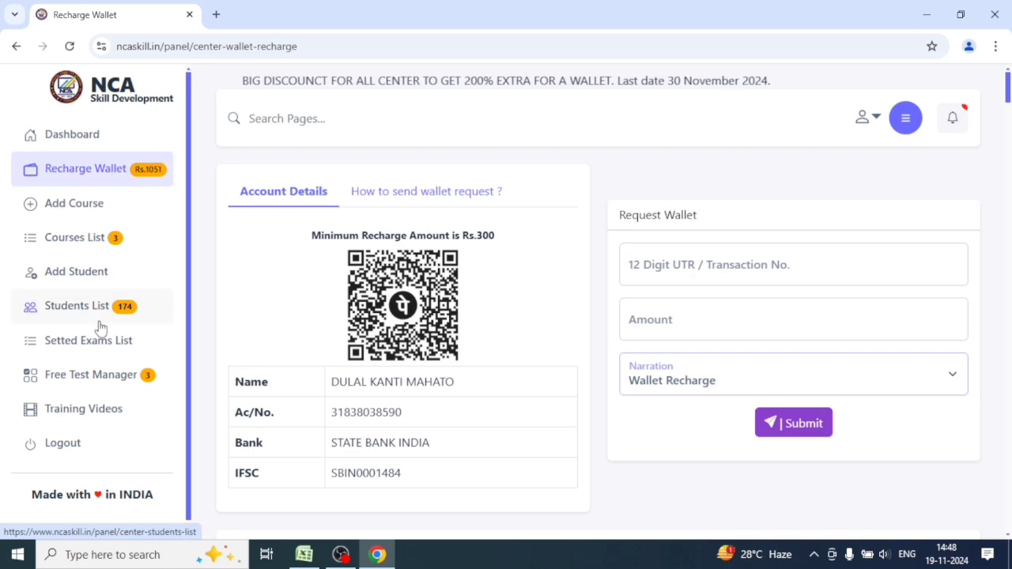
Open the Add Student form and step through student type, name and parent fields.
left_click(83, 283)
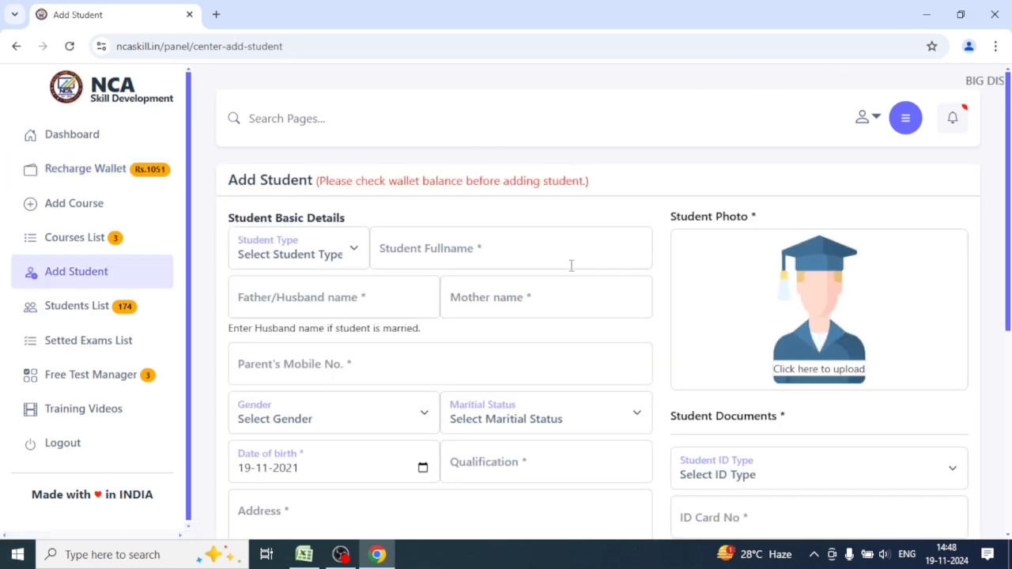
scroll(757, 427, "down", 2)
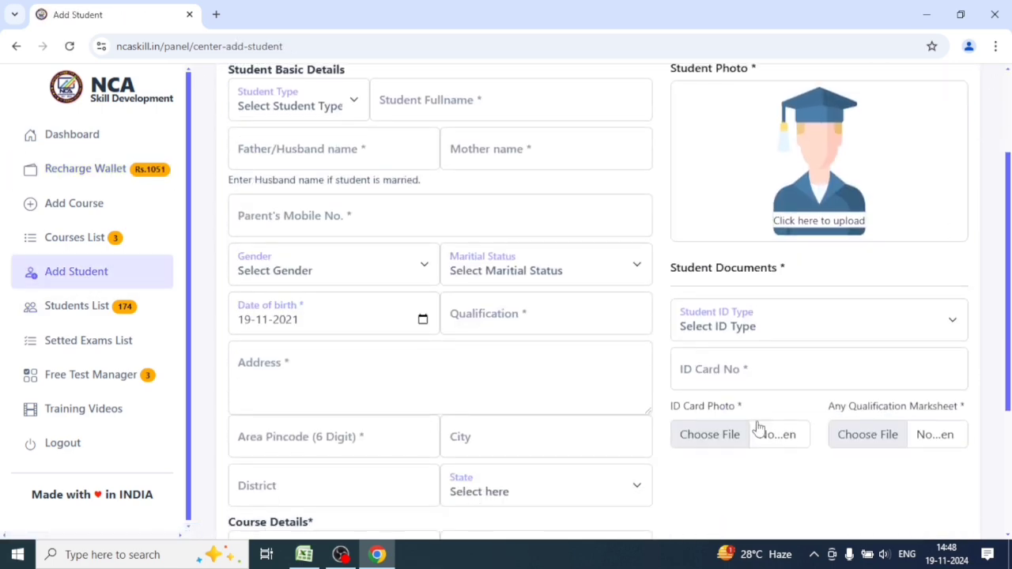
scroll(759, 420, "down", 3)
scroll(743, 419, "up", 4)
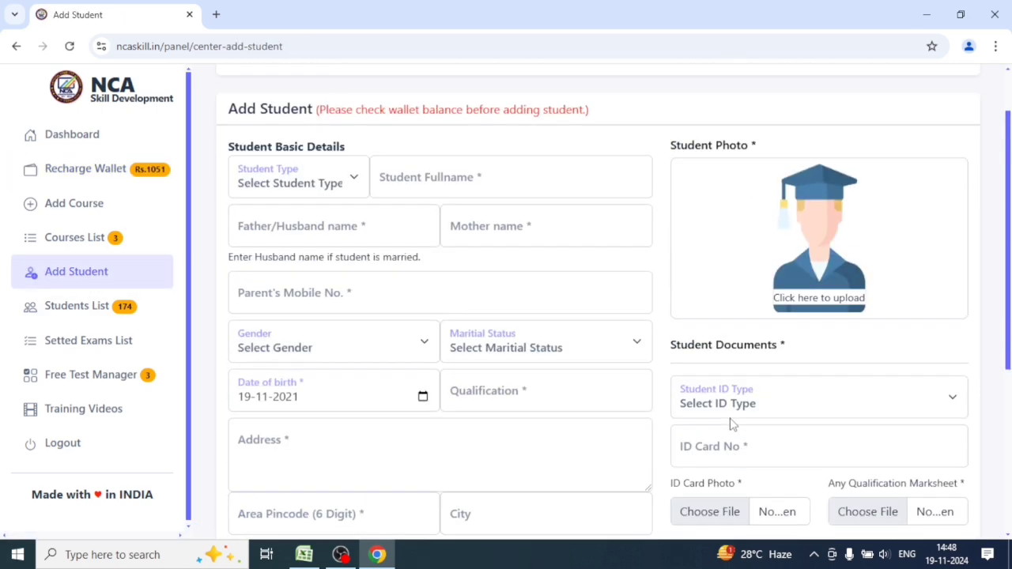
left_click(331, 187)
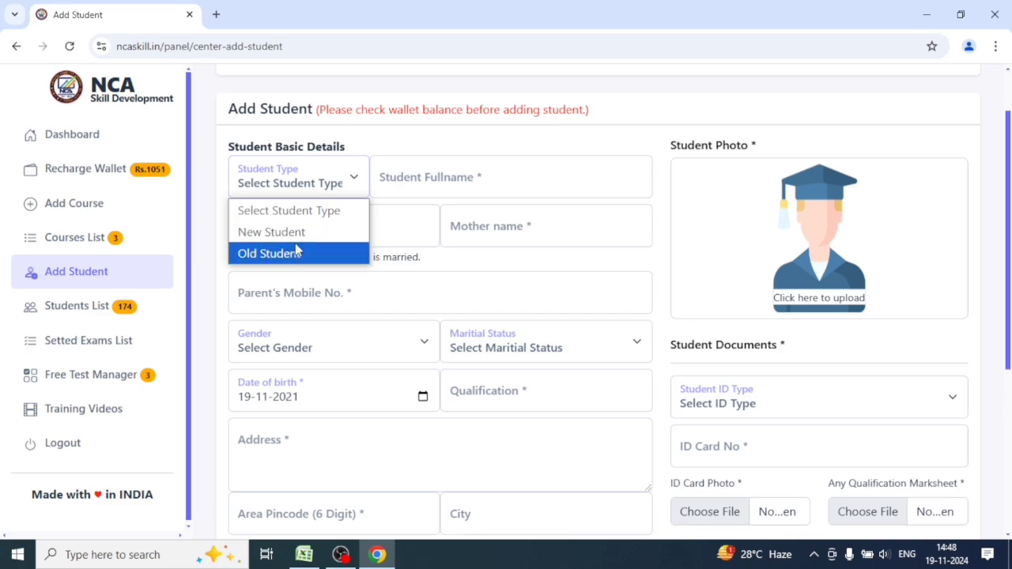
left_click(435, 184)
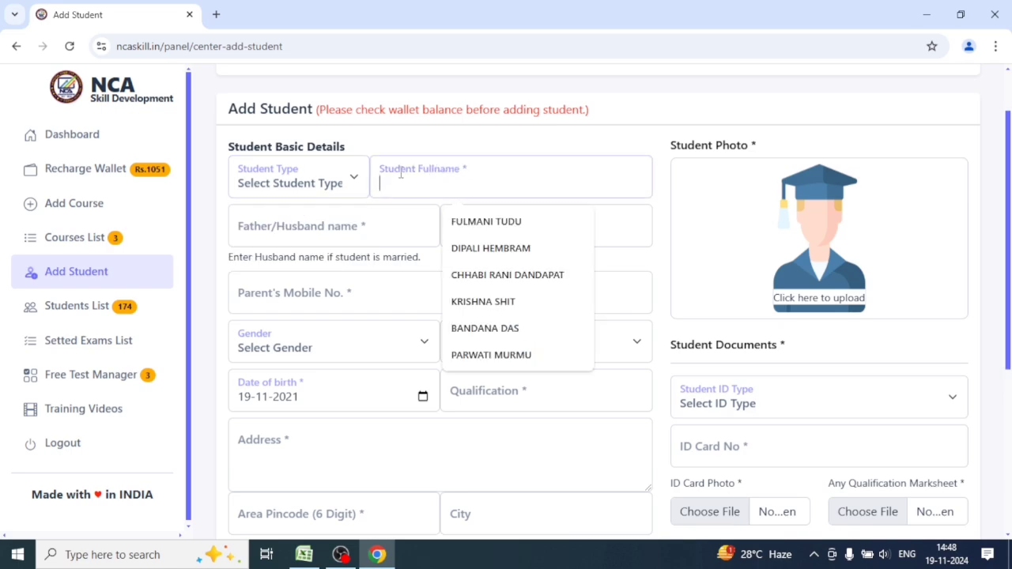
left_click(371, 227)
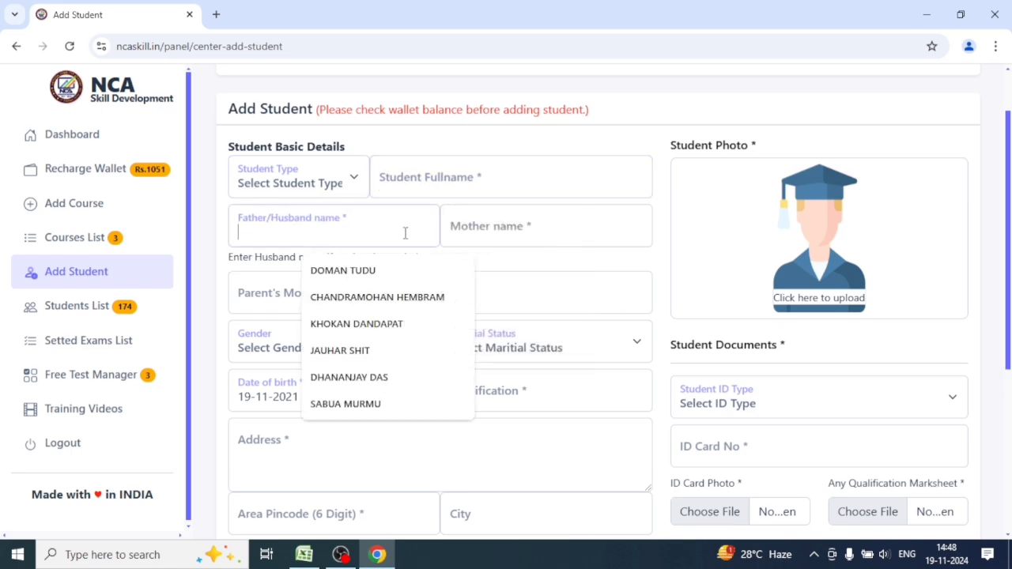
left_click(538, 235)
left_click(383, 289)
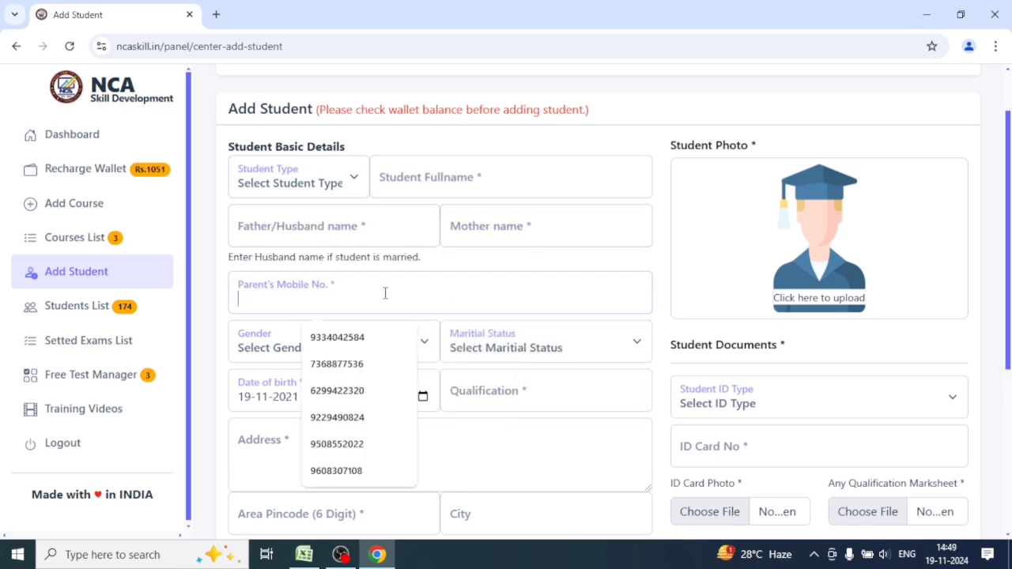
Step through marital status, date of birth, qualification, address, pincode, city and district fields.
scroll(373, 293, "down", 1)
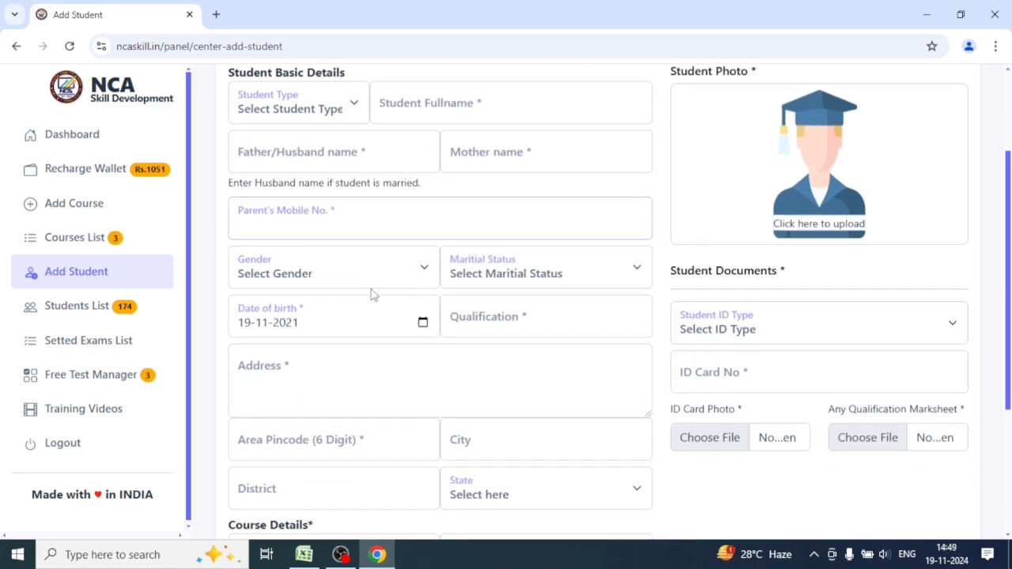
left_click(534, 275)
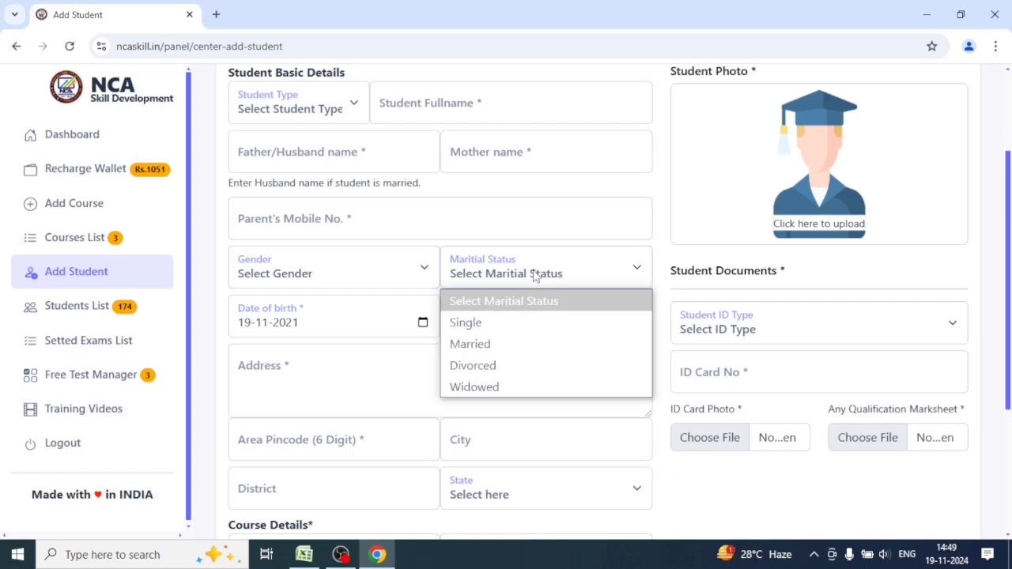
left_click(339, 331)
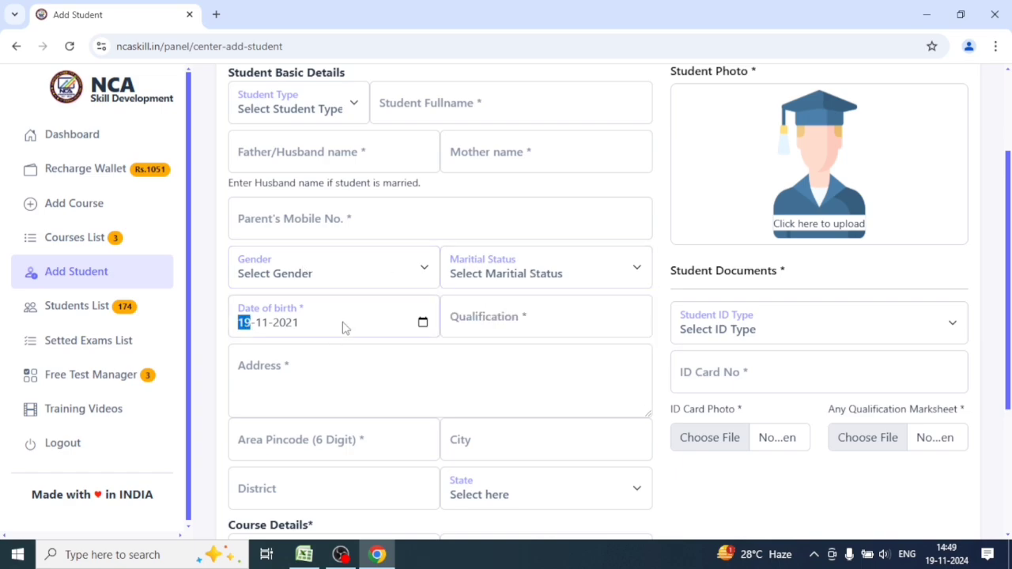
left_click(423, 323)
left_click(483, 316)
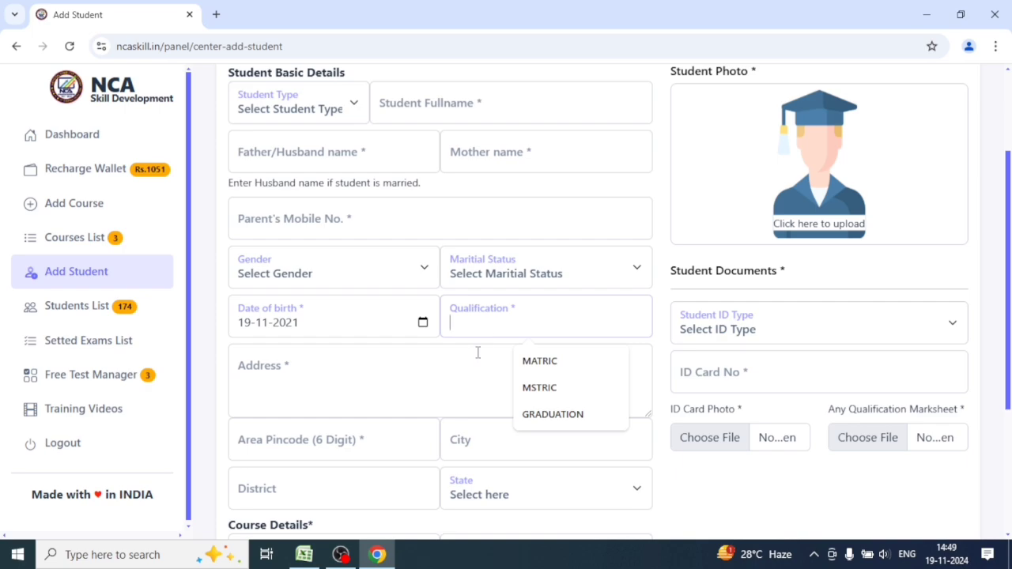
left_click(350, 381)
scroll(355, 382, "down", 2)
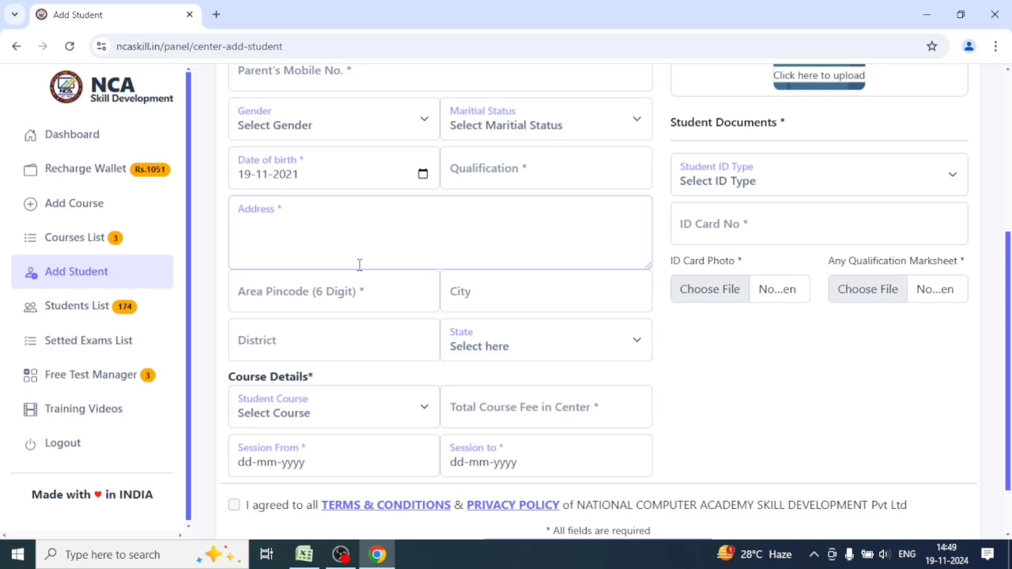
left_click(356, 305)
left_click(510, 302)
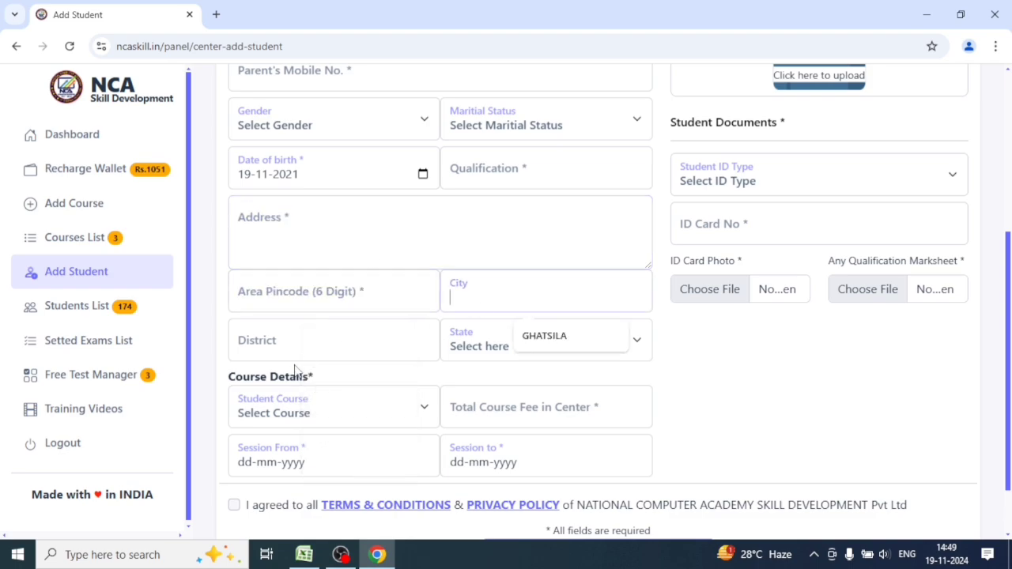
left_click(368, 345)
scroll(453, 362, "down", 1)
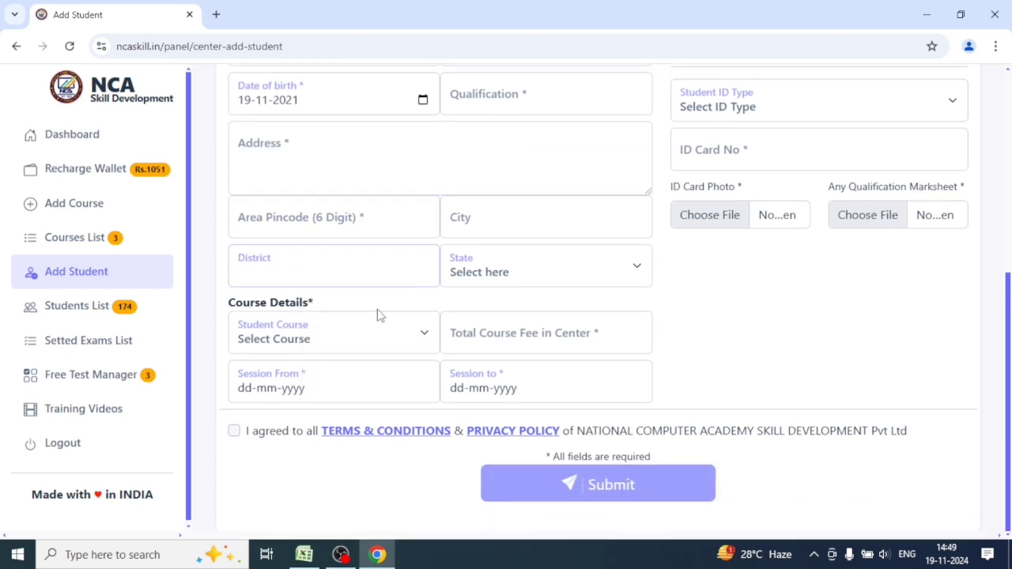
left_click(352, 348)
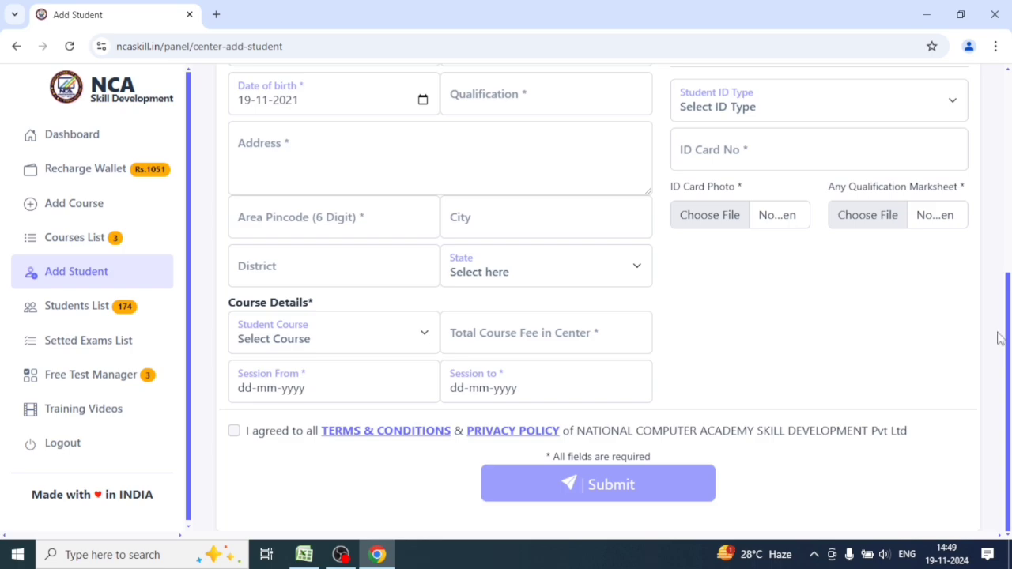
Set the student type to New Student and bring up the Student Course list.
scroll(387, 232, "up", 5)
left_click(332, 258)
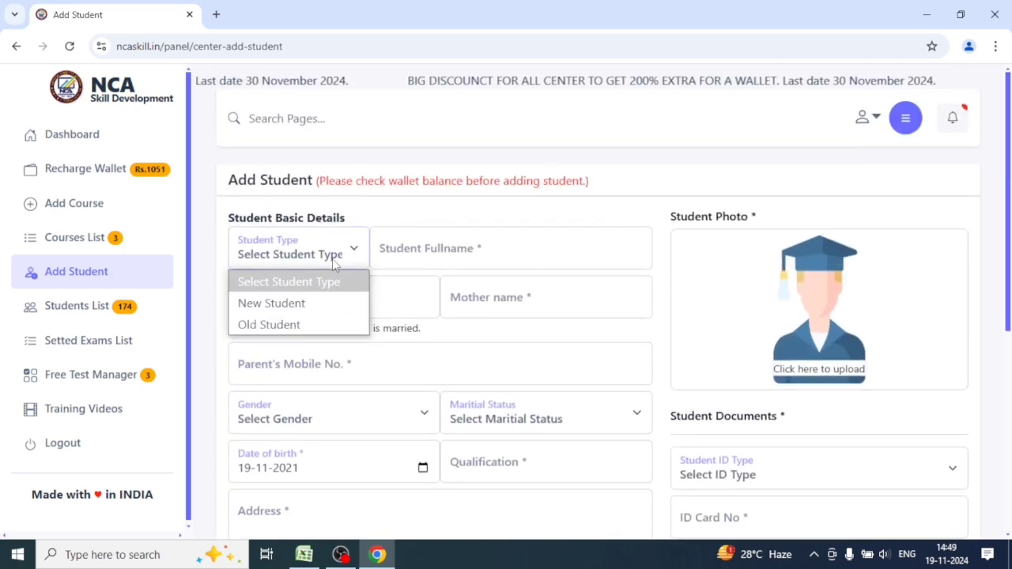
left_click(286, 303)
scroll(315, 448, "down", 5)
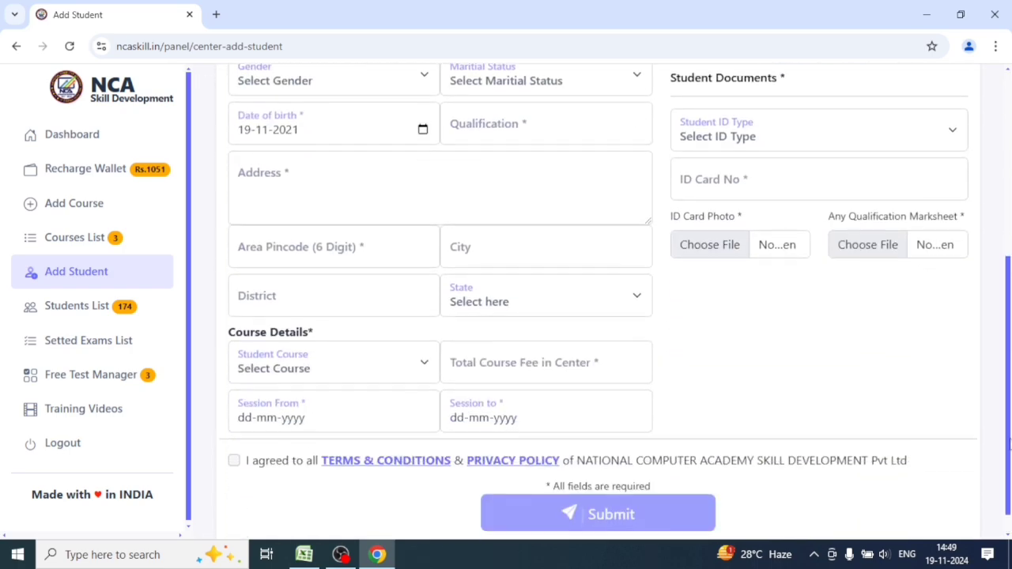
left_click(379, 338)
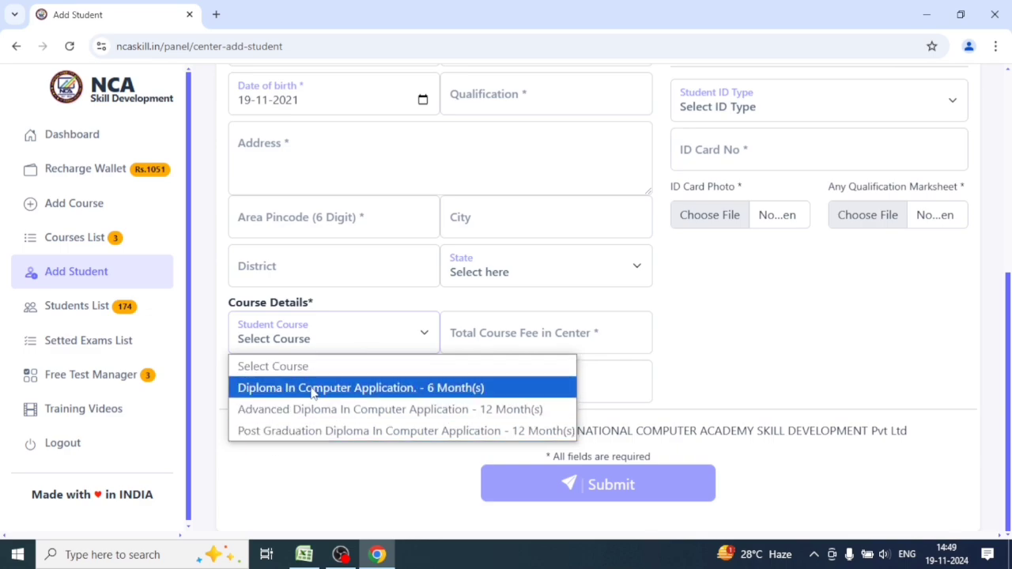
Choose Diploma In Computer Application as the course and set the session start to today.
left_click(314, 388)
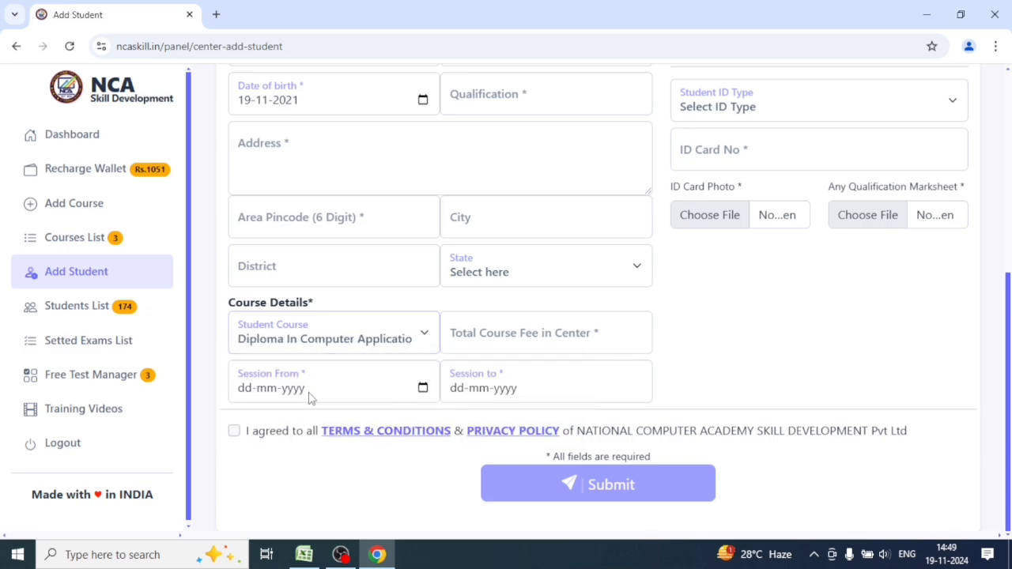
left_click(422, 387)
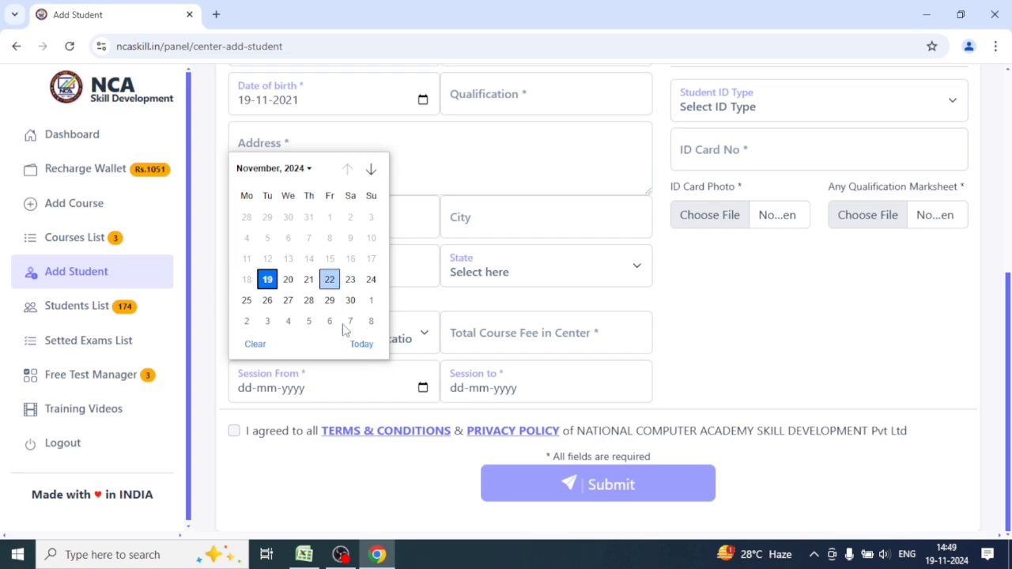
left_click(748, 334)
left_click_drag(1009, 364, 1009, 156)
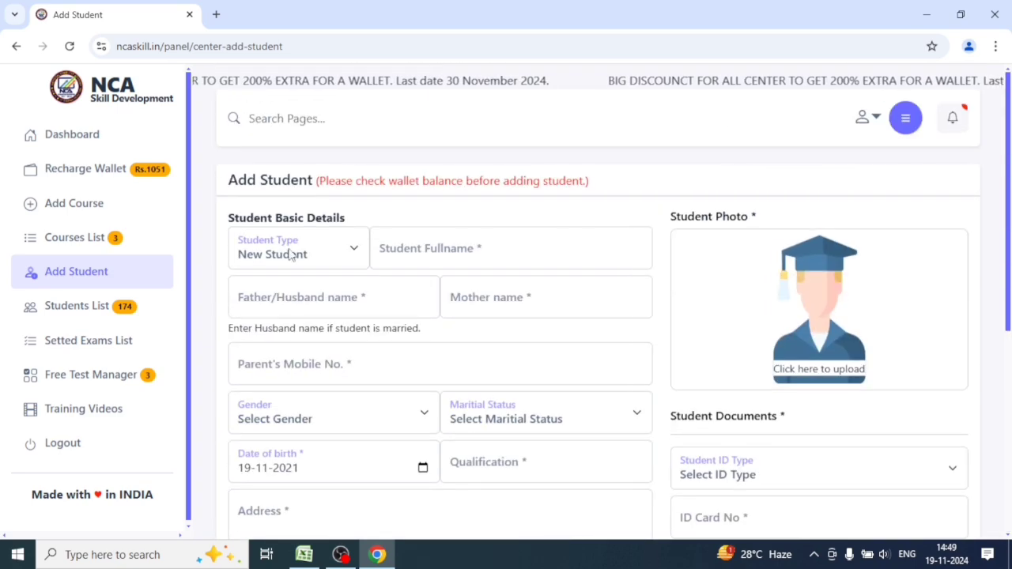
left_click(320, 254)
left_click(319, 258)
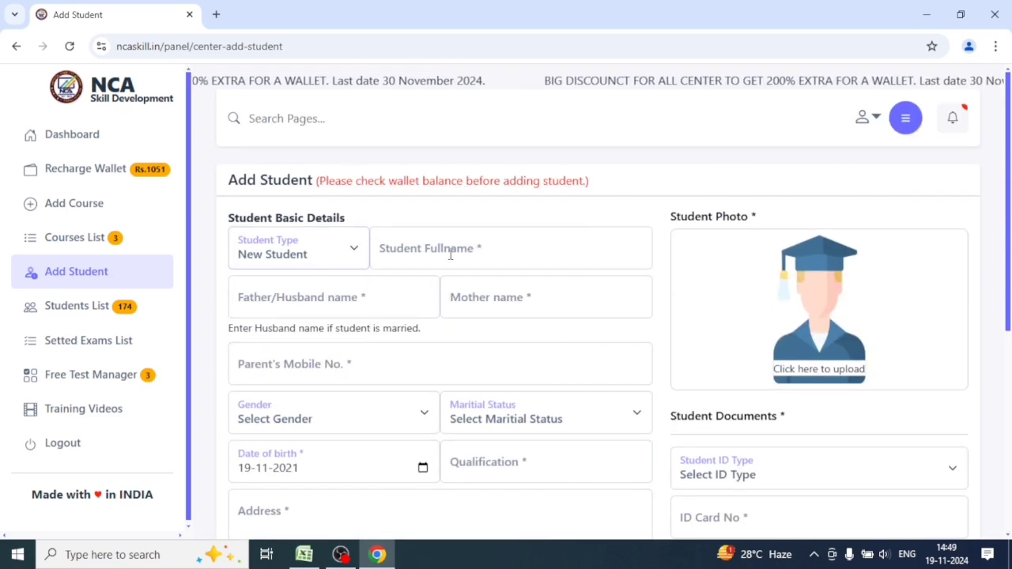
scroll(348, 398, "down", 5)
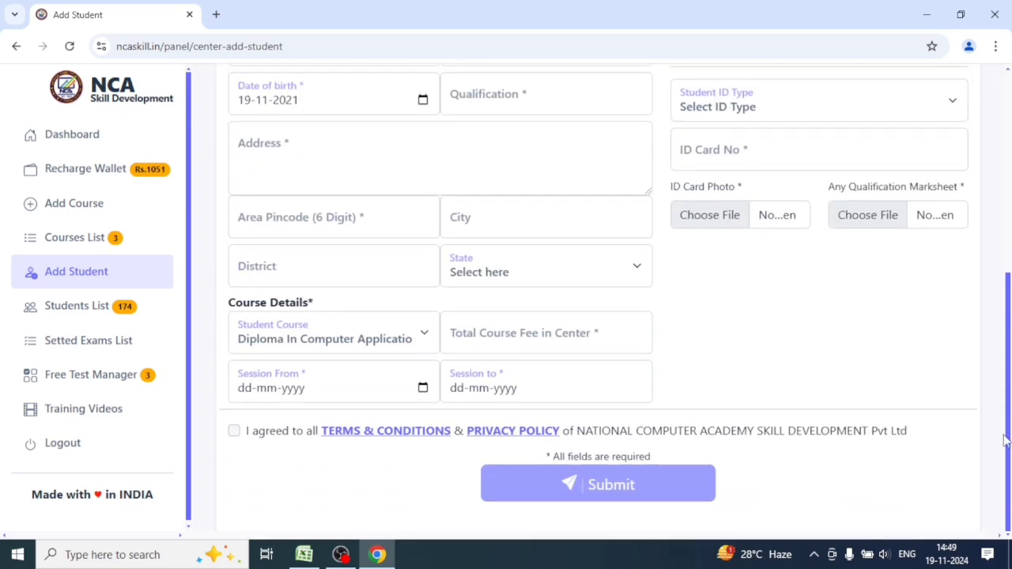
left_click(423, 387)
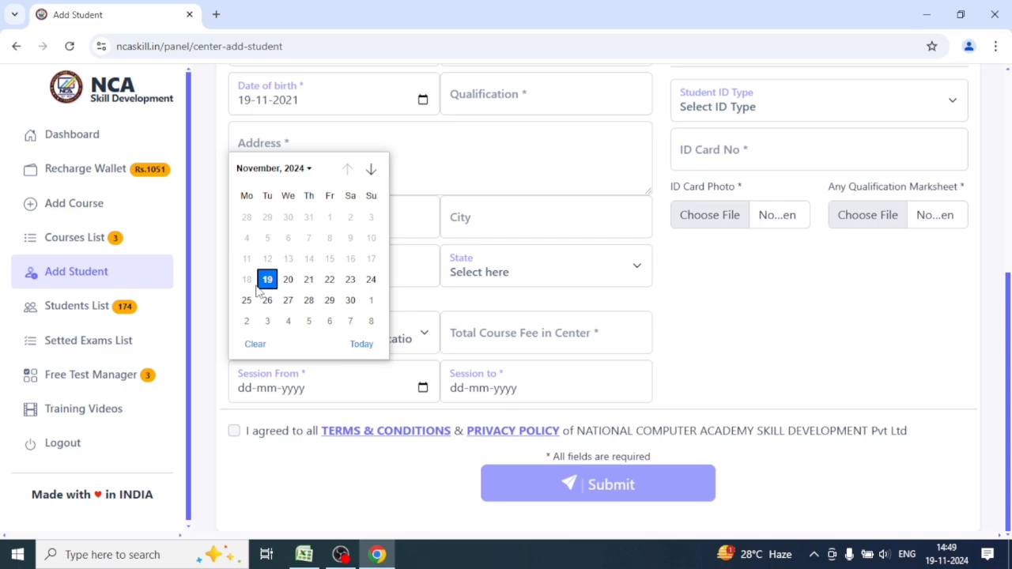
left_click(362, 346)
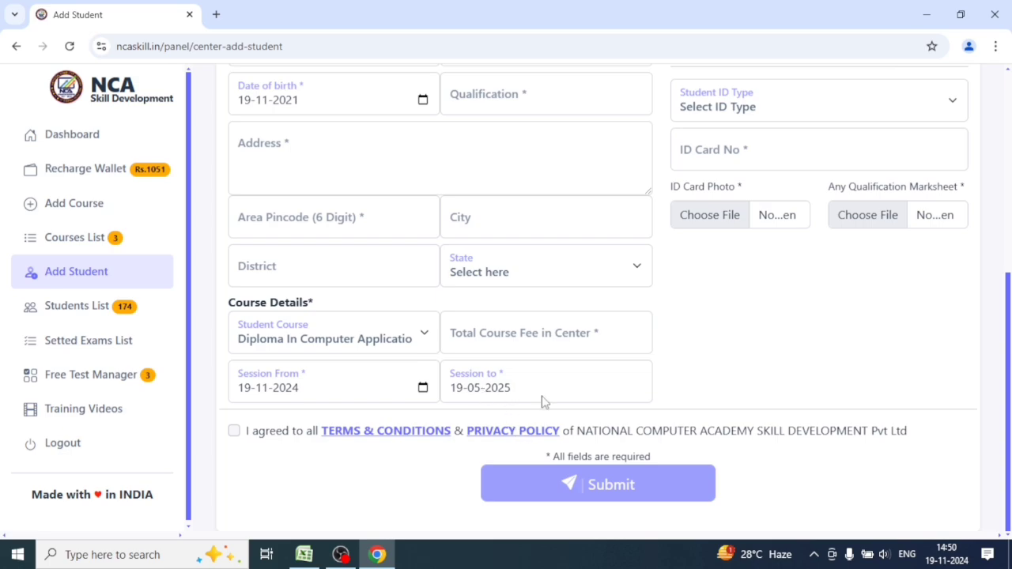
Make the student an Old Student with session 10-01-2024 to 10-07-2024, then begin the photo upload.
scroll(632, 330, "up", 5)
left_click(299, 253)
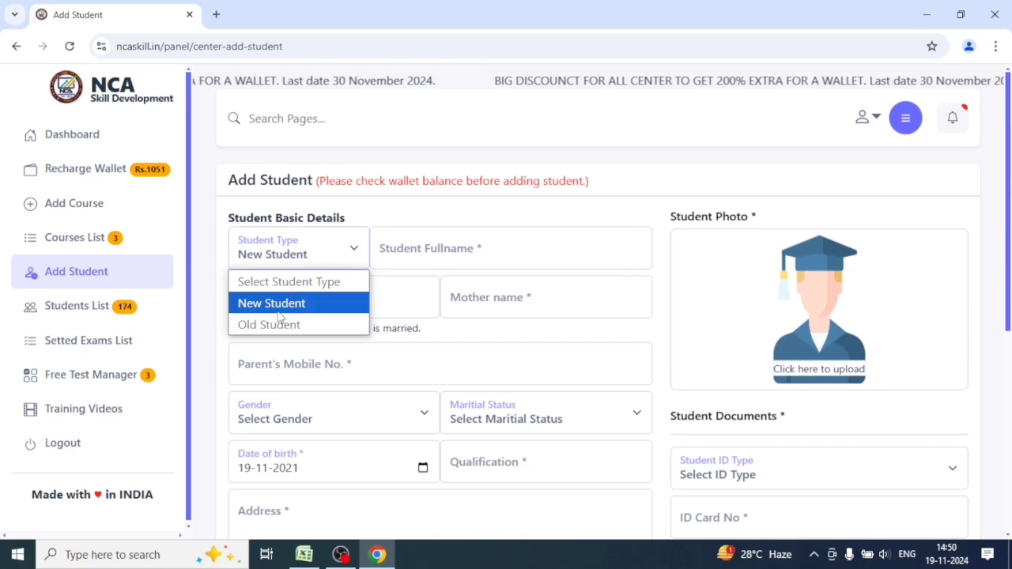
left_click(269, 324)
scroll(1009, 196, "down", 5)
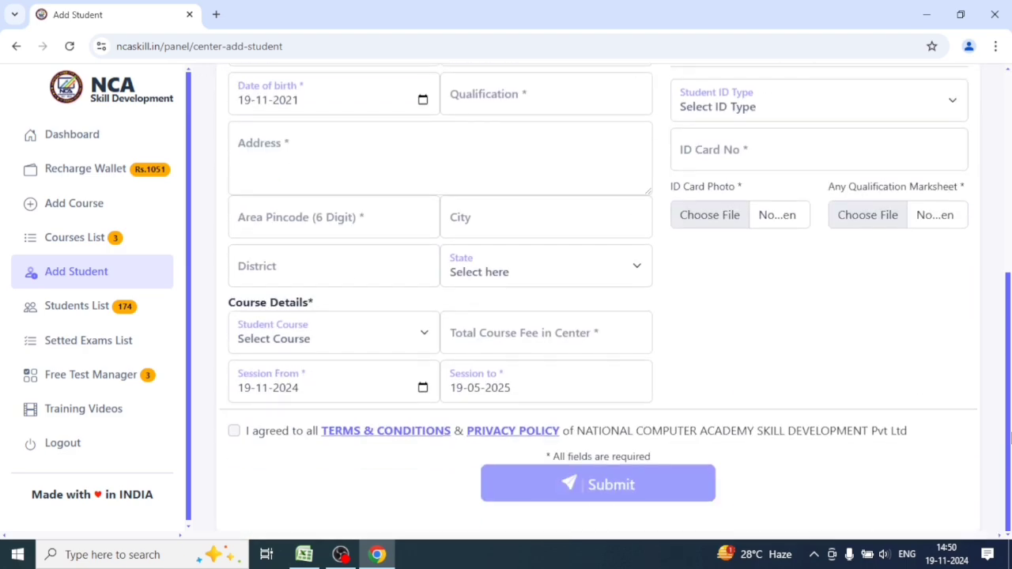
left_click(423, 388)
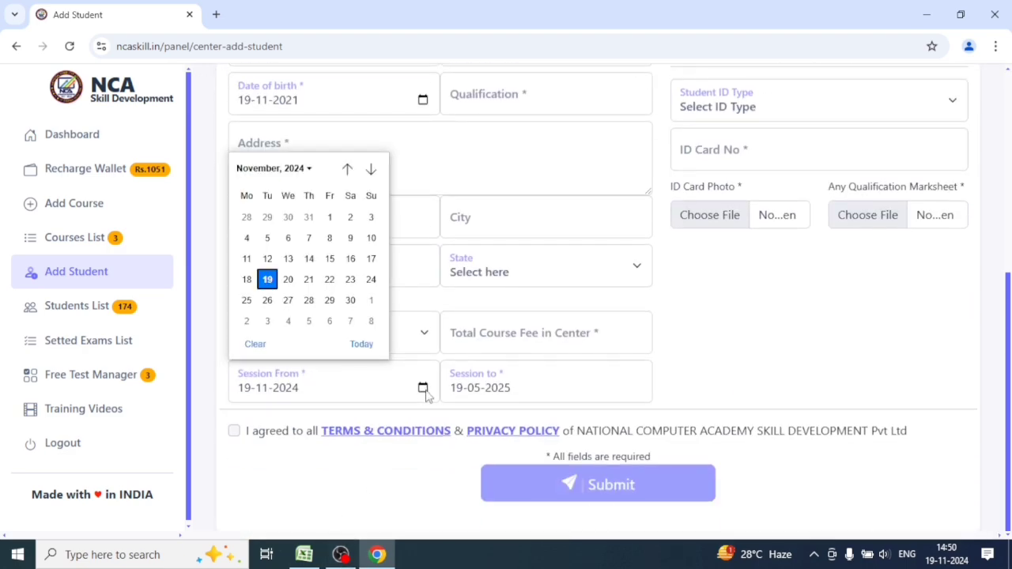
left_click(289, 172)
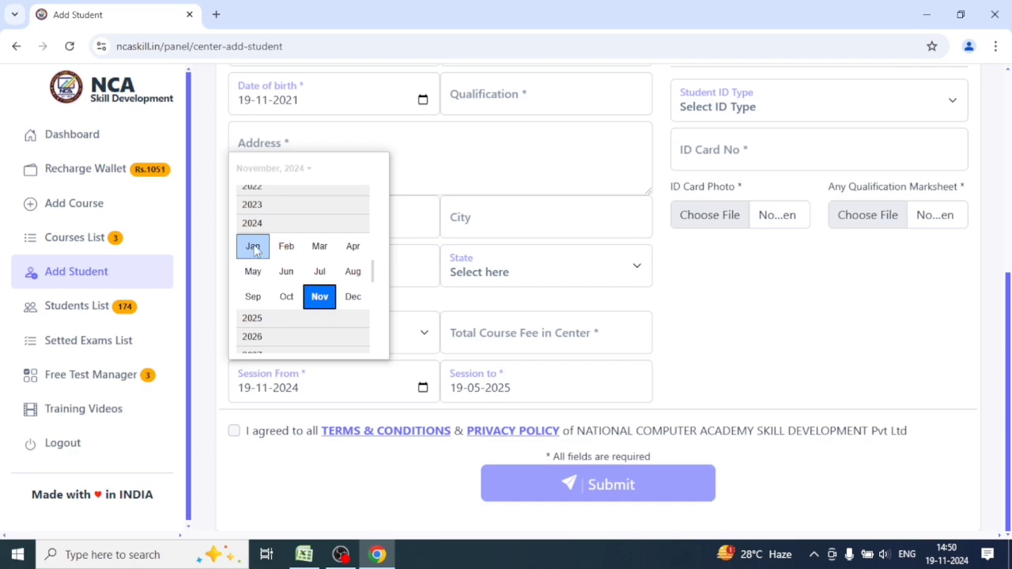
left_click(252, 246)
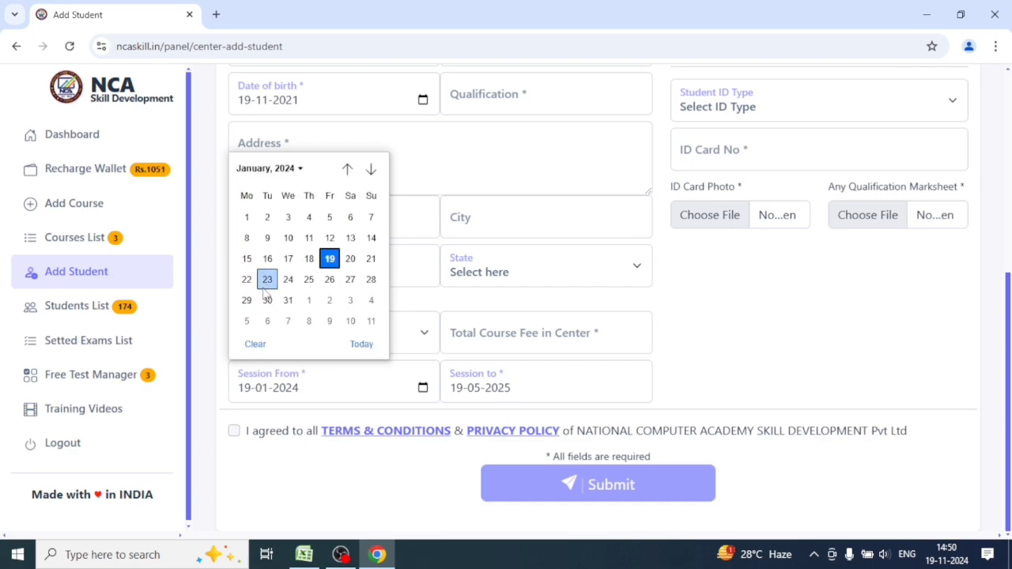
left_click(288, 238)
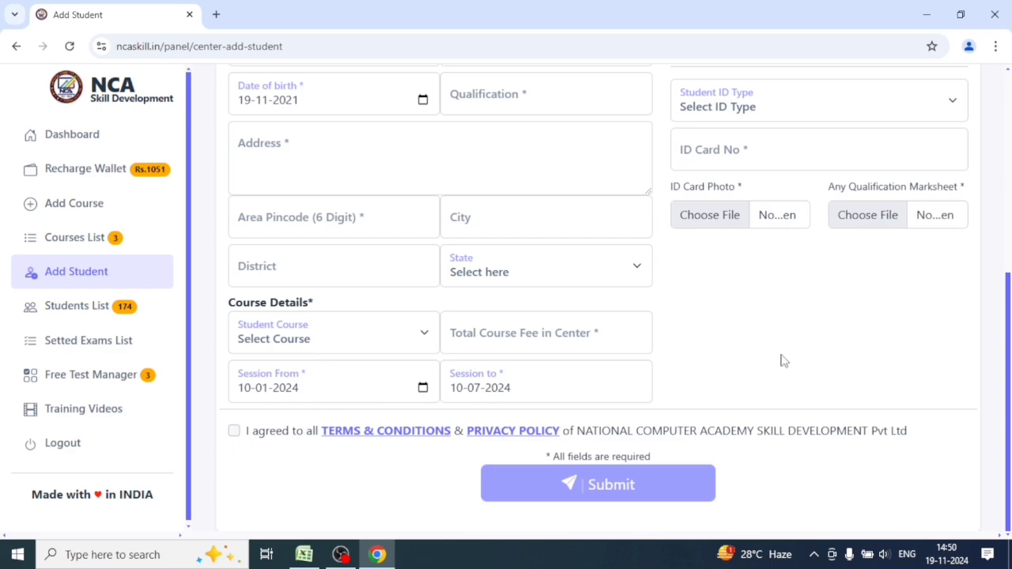
scroll(799, 388, "up", 3)
left_click(855, 175)
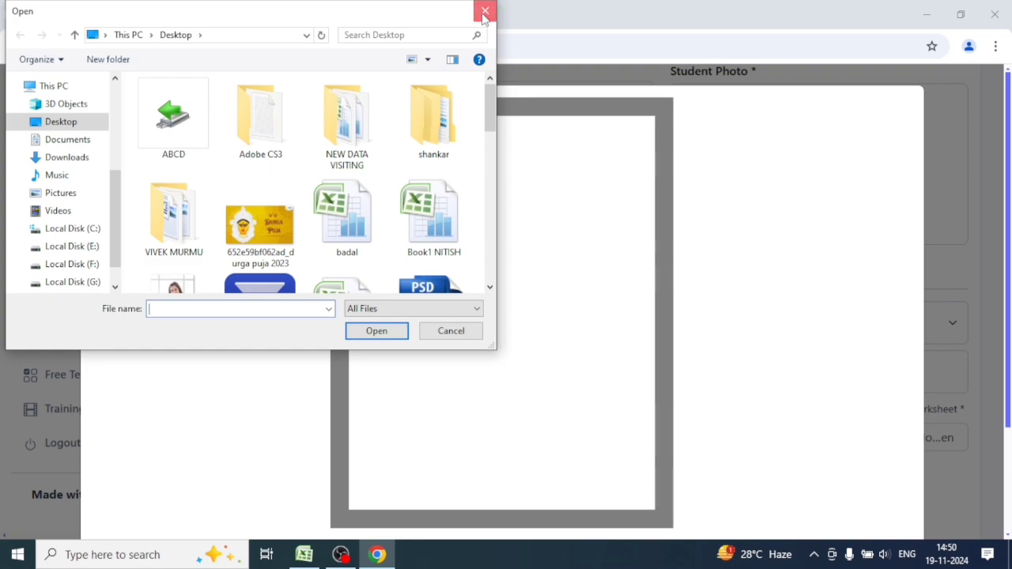
Cancel the photo chooser and return to the Add Student form.
left_click(483, 8)
left_click(16, 46)
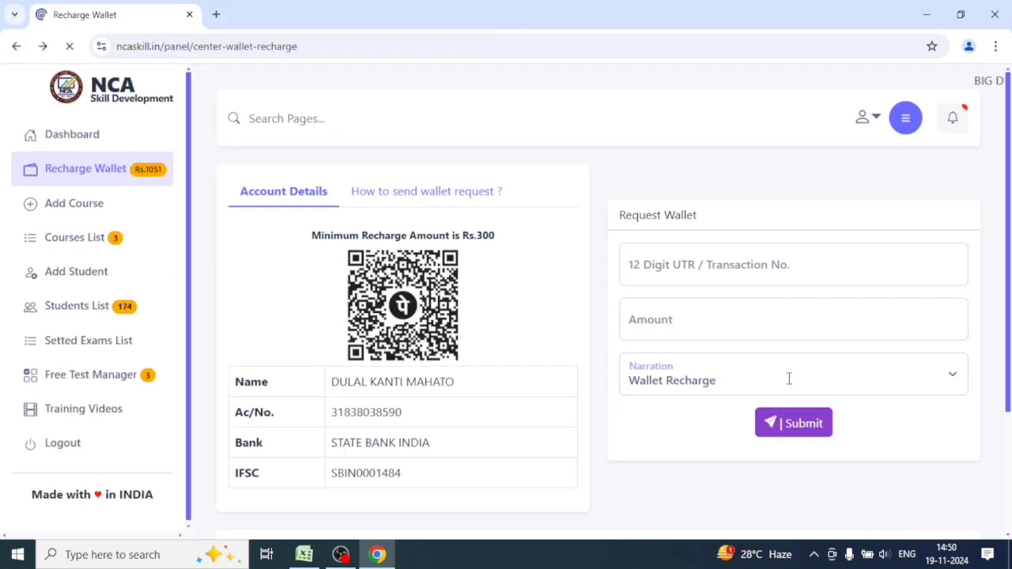
left_click(87, 282)
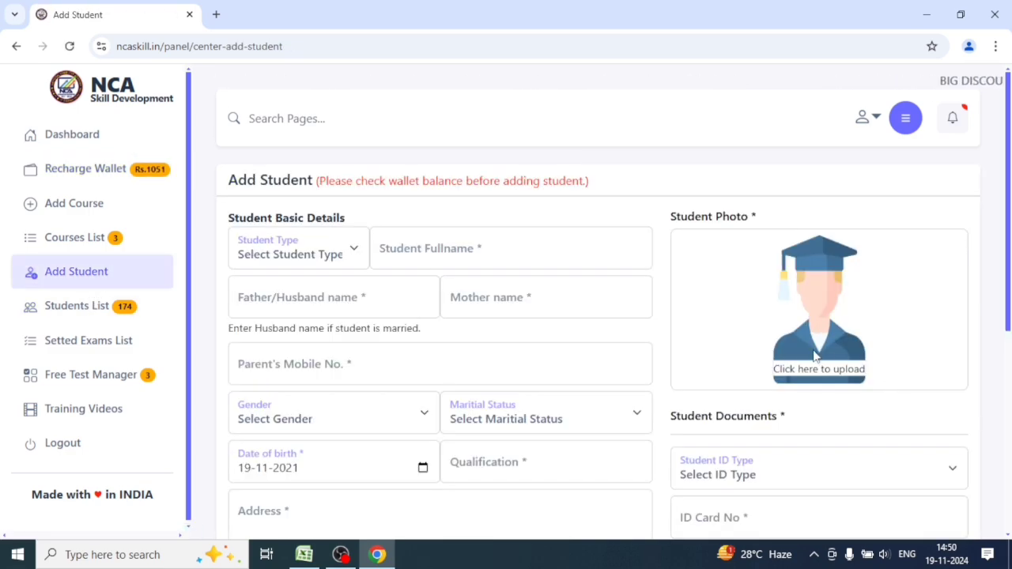
Choose AADHAAR CARD as the ID type and demonstrate attaching the qualification marksheet.
scroll(793, 317, "down", 1)
scroll(775, 289, "down", 2)
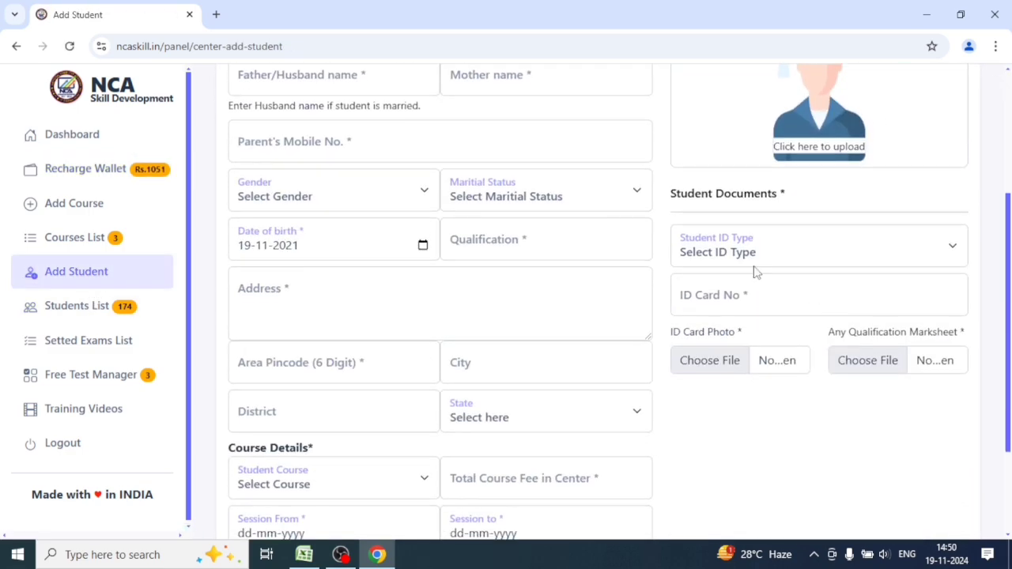
left_click(774, 253)
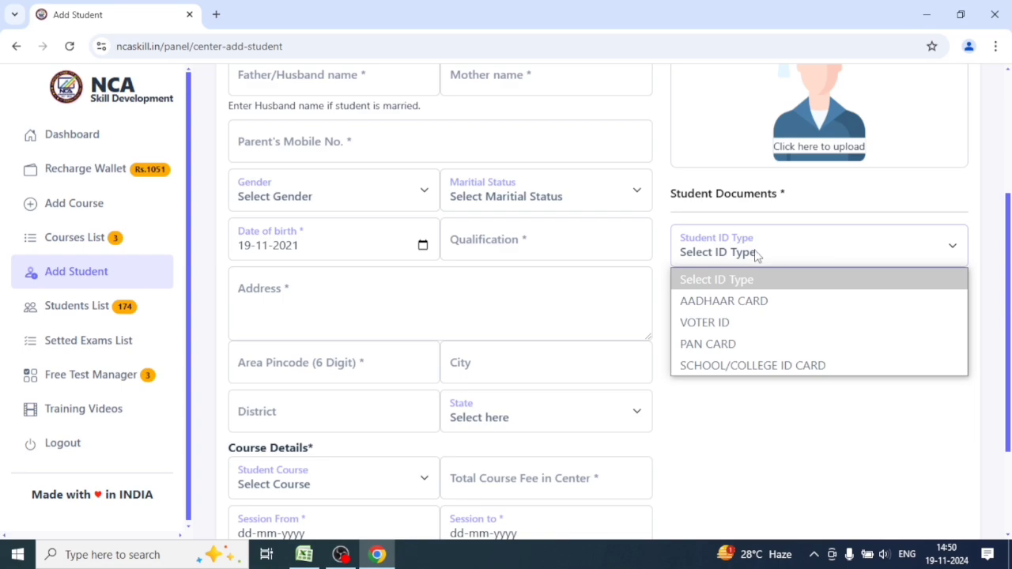
left_click(746, 301)
left_click(743, 295)
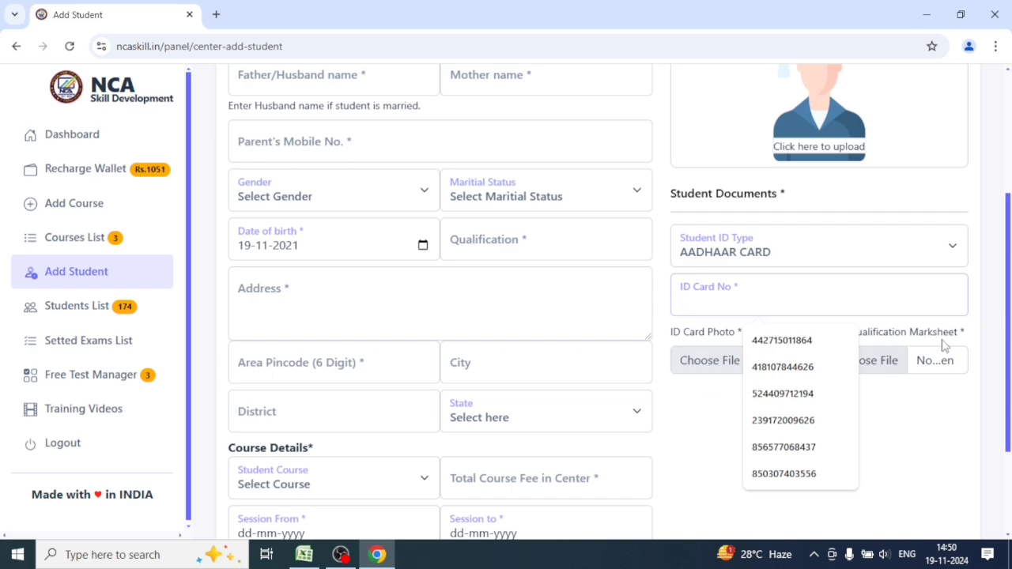
left_click(880, 381)
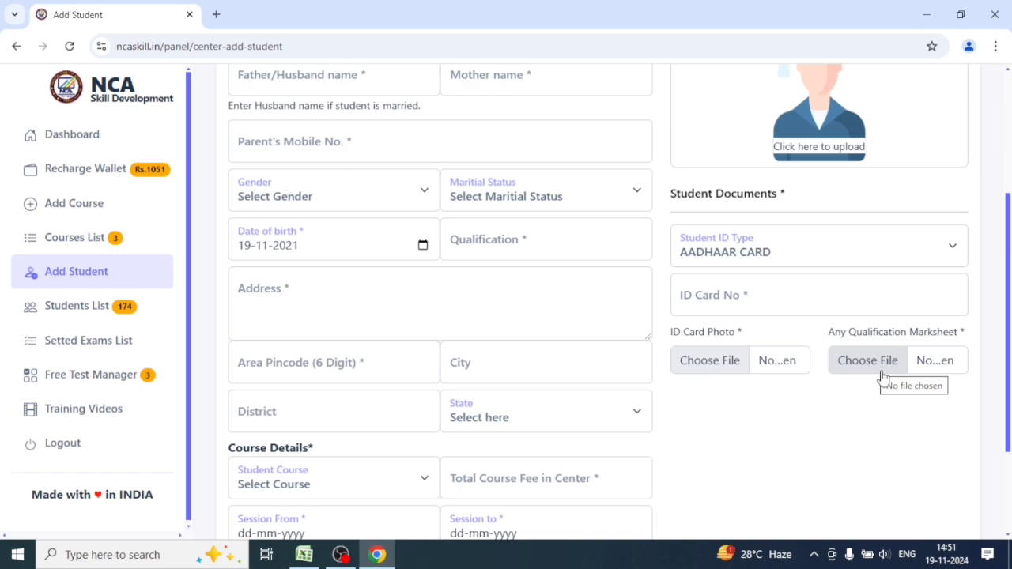
left_click(875, 371)
Agree to the terms and conditions, then go to the Students List.
scroll(817, 354, "down", 2)
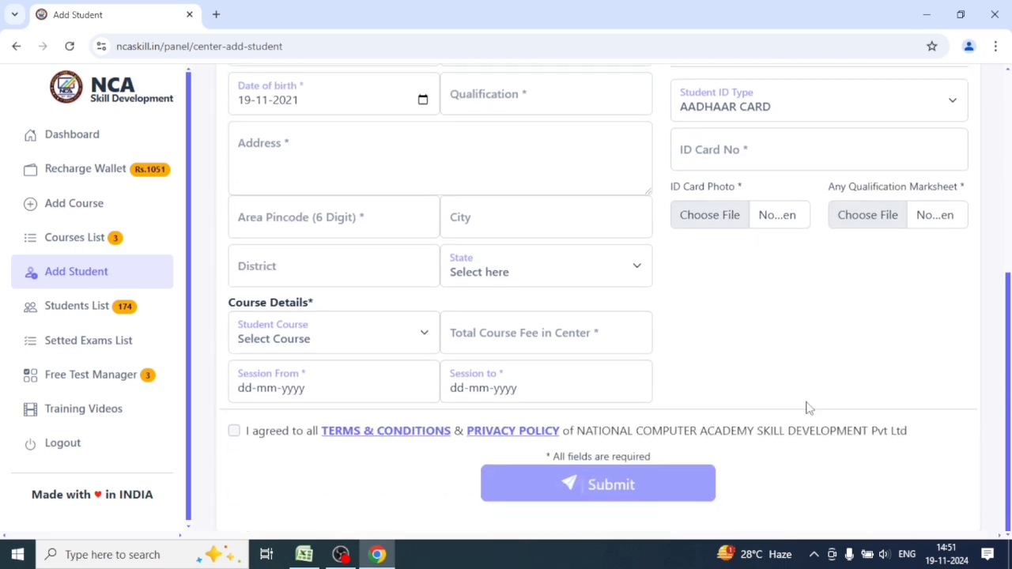
left_click(235, 432)
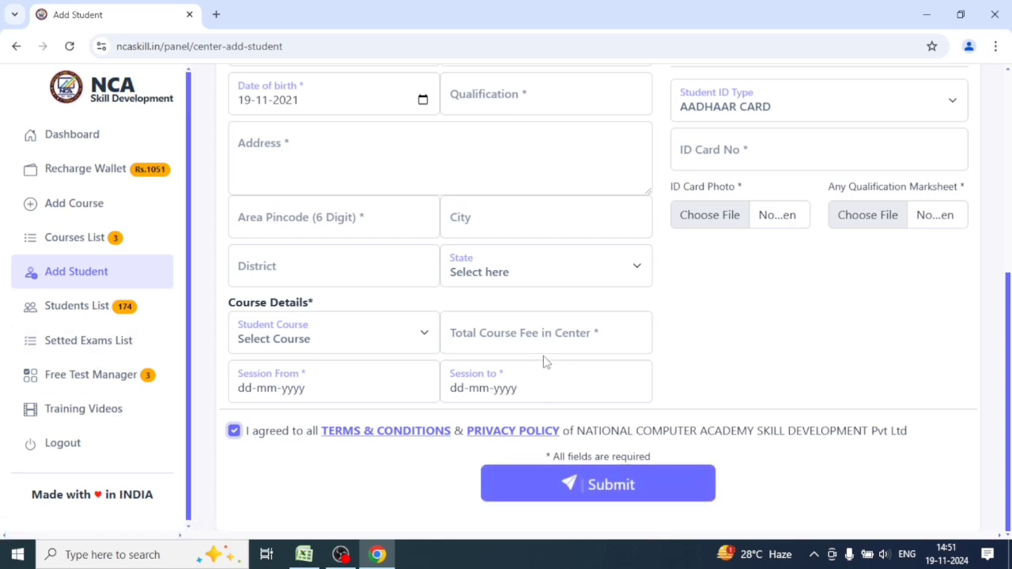
left_click(79, 306)
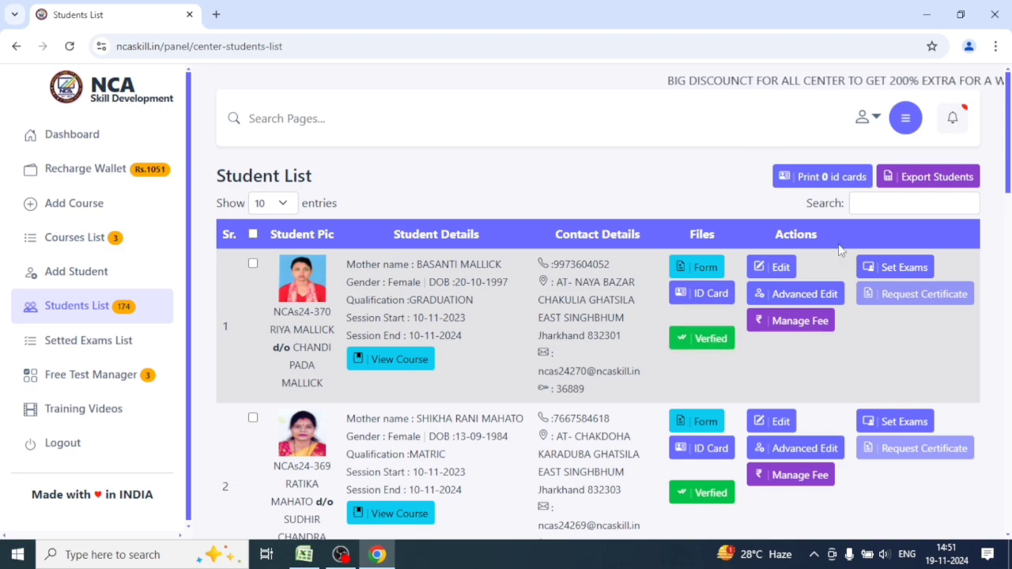
Download the first student's admission form PDF and scroll through it.
left_click(704, 267)
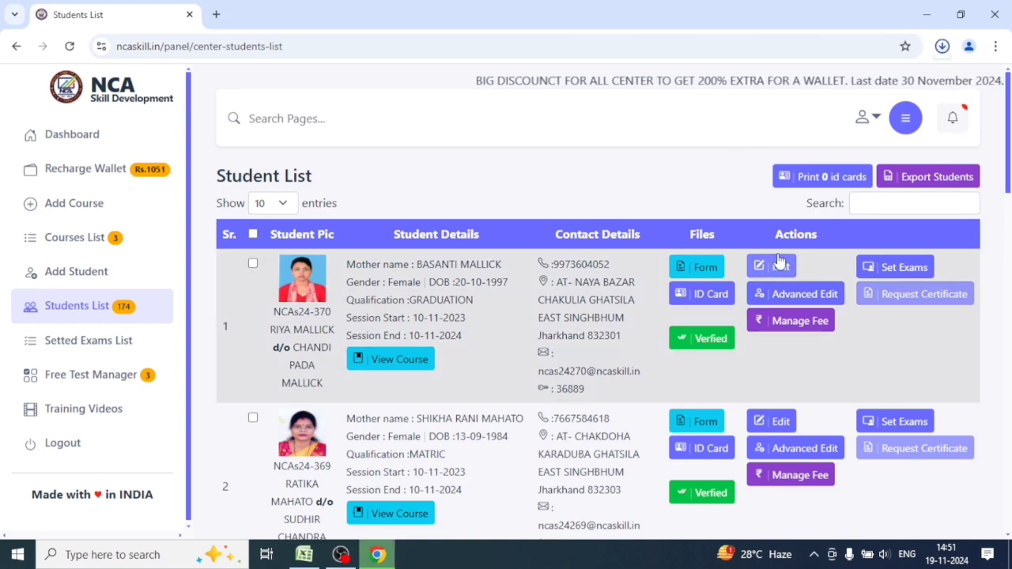
left_click(942, 46)
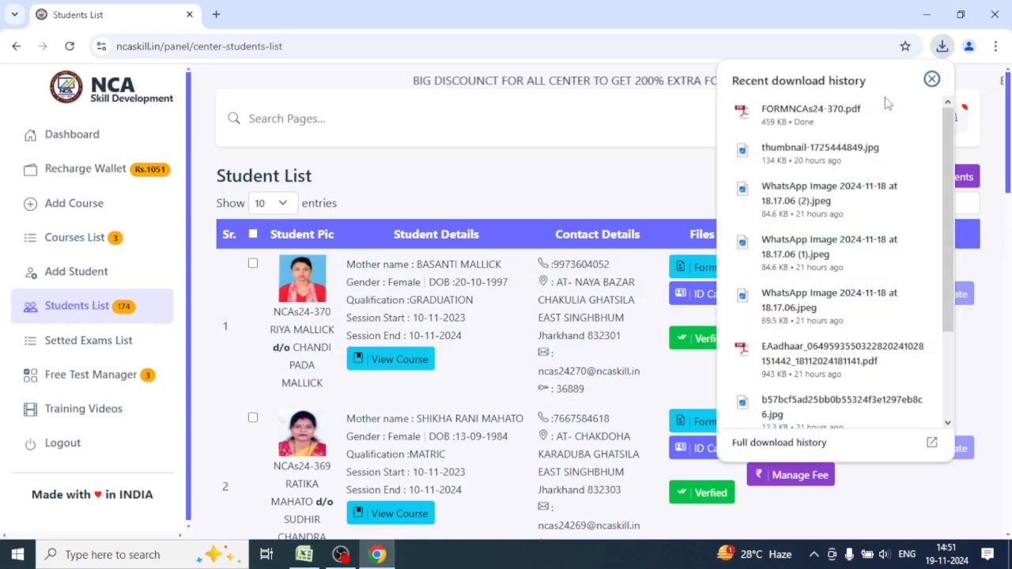
left_click(856, 108)
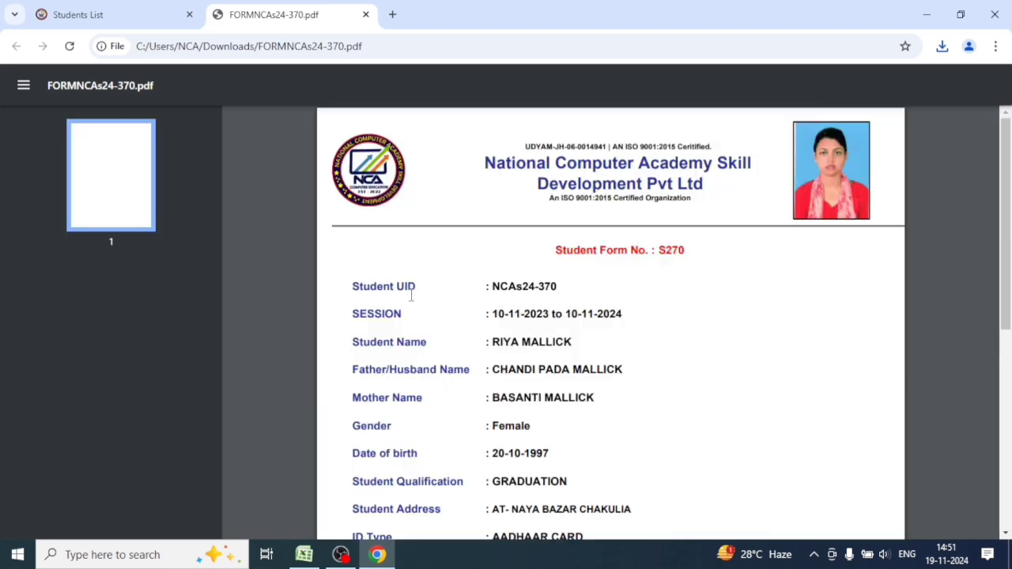
scroll(514, 324, "down", 5)
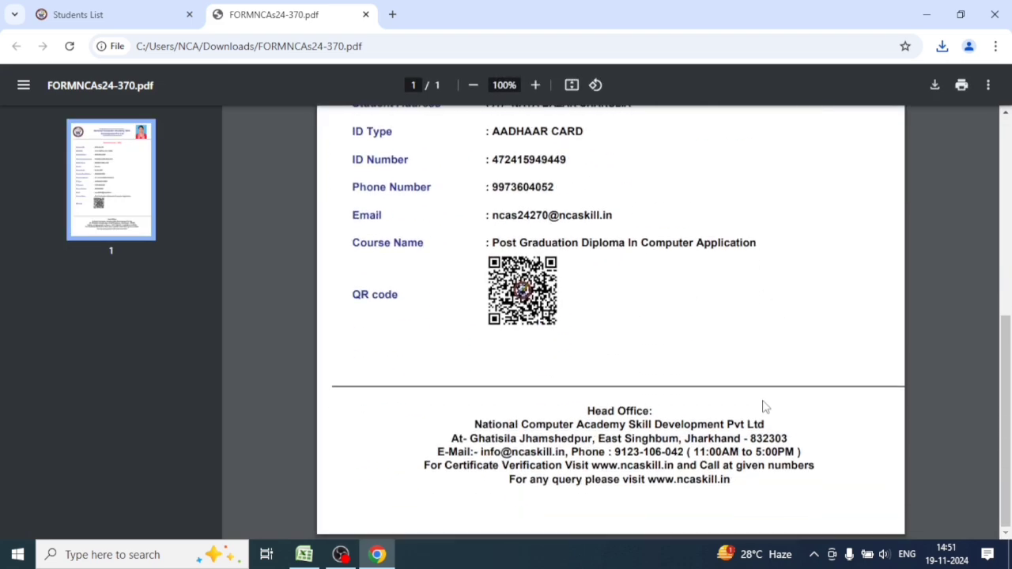
scroll(836, 368, "up", 5)
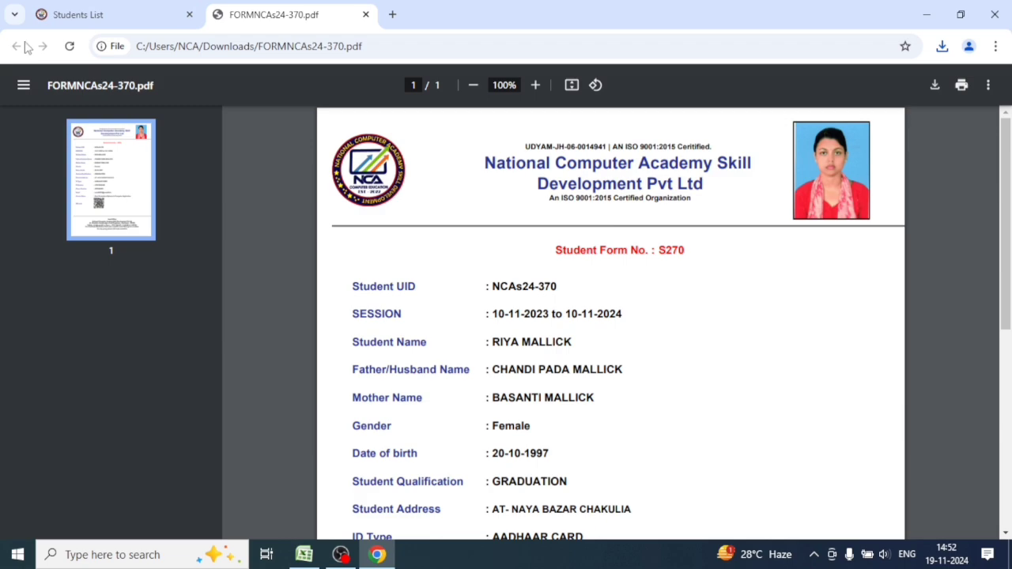
Close the form, then download and open the first student's ID card, NCAc2024-102_student_idcards.pdf.
left_click(378, 14)
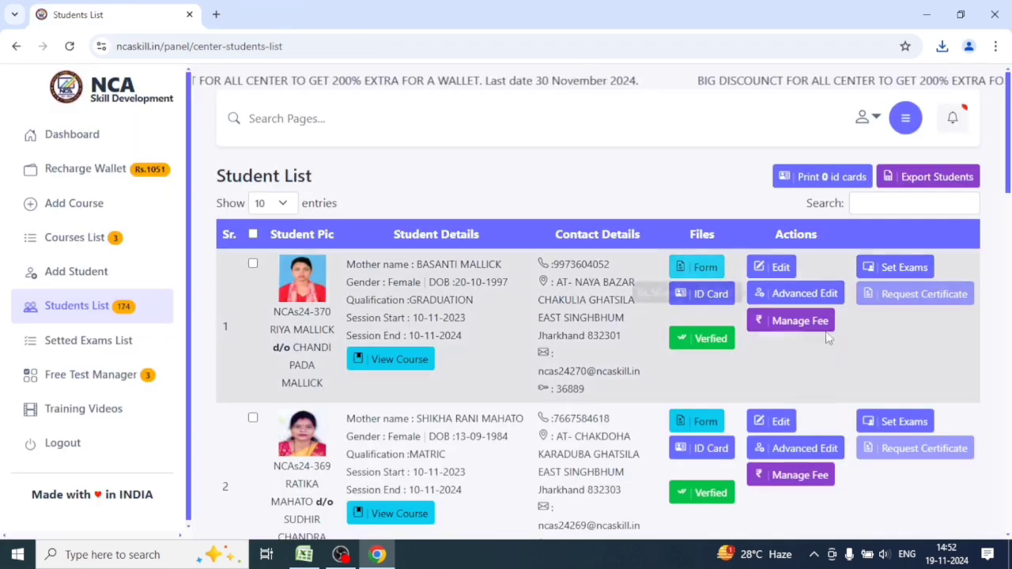
left_click(695, 299)
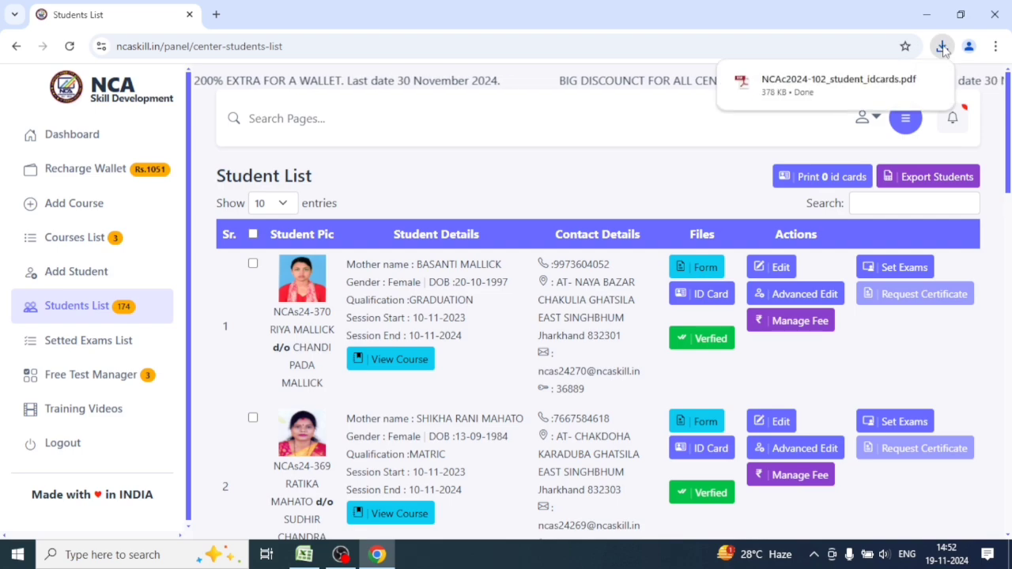
left_click(860, 94)
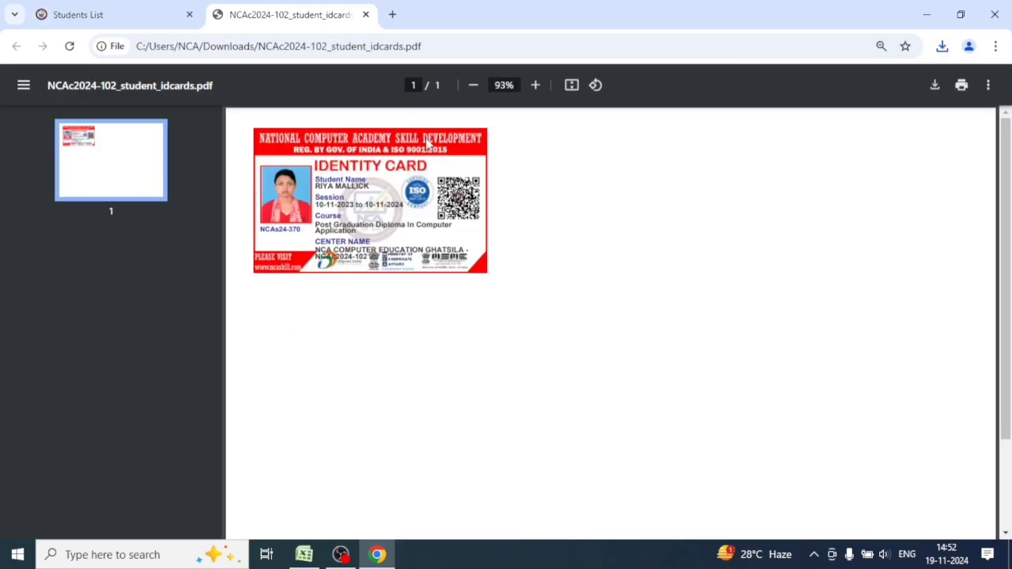
Close the NCAc2024-102_student_idcards.pdf tab to get back to the Students List.
left_click(366, 14)
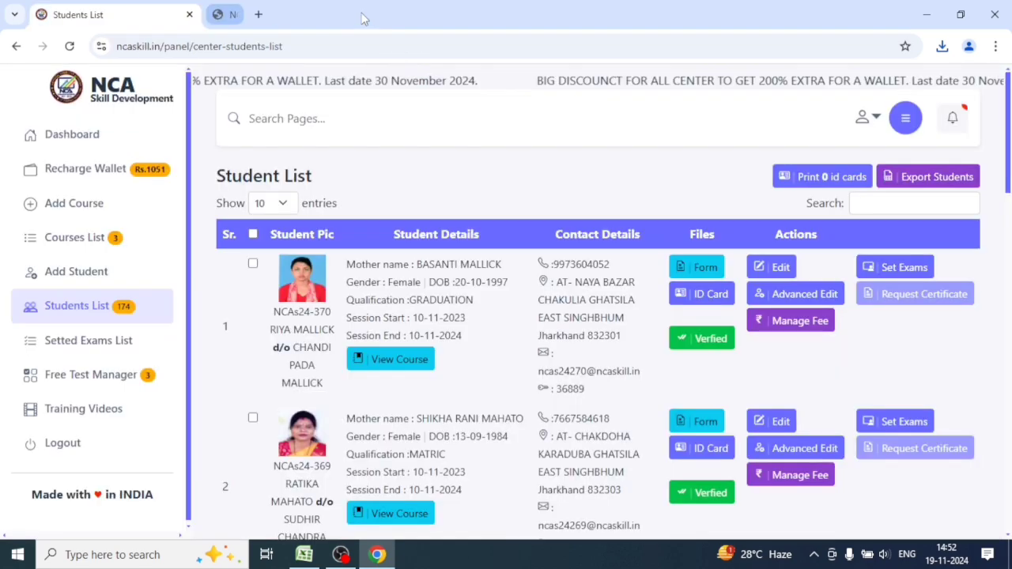